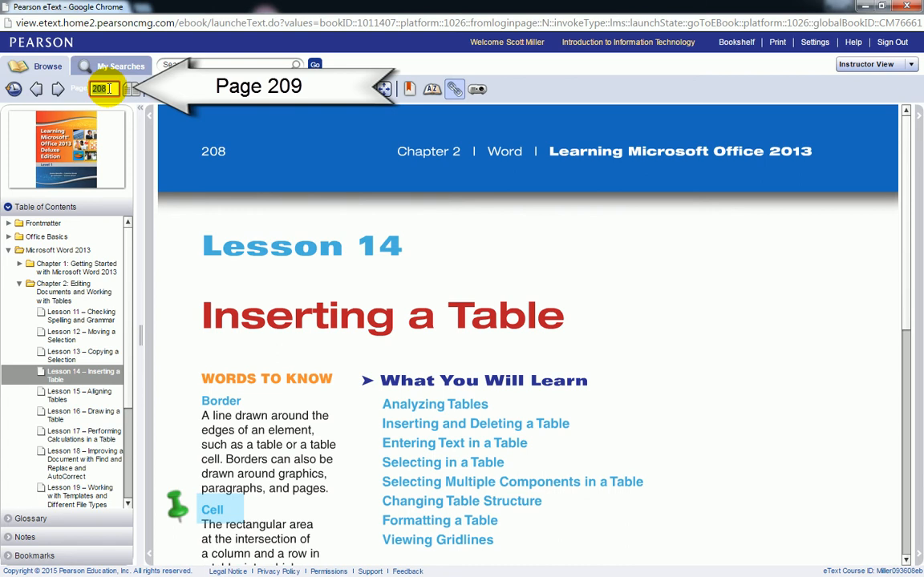
Go to page 209 of the eText and find the "Inserting and Deleting a Table" Try It! exercise
key("Return")
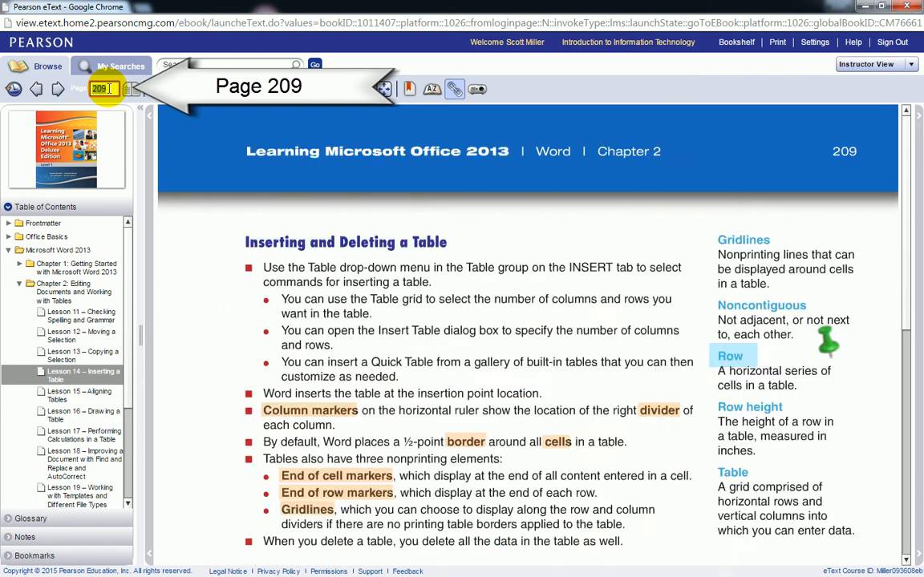
scroll(309, 385, "down", 3)
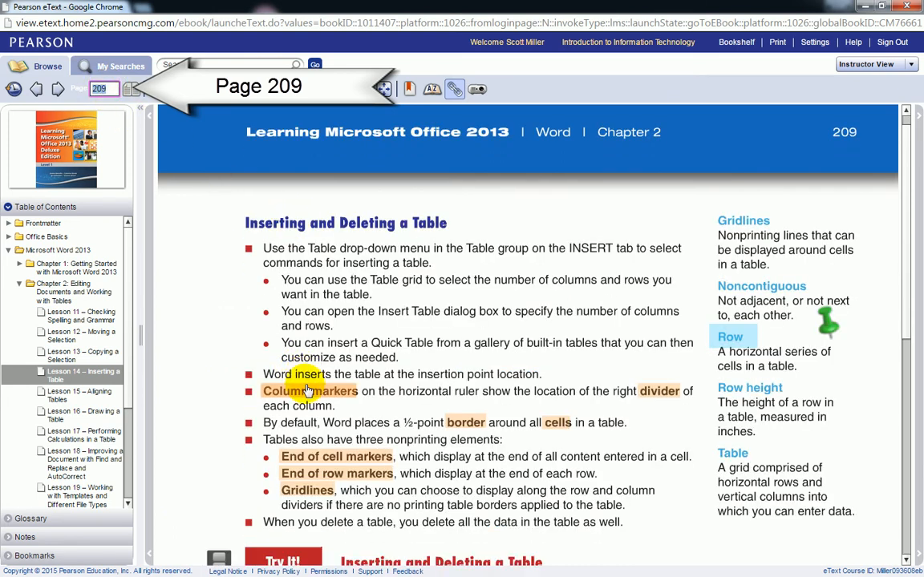
scroll(312, 390, "down", 3)
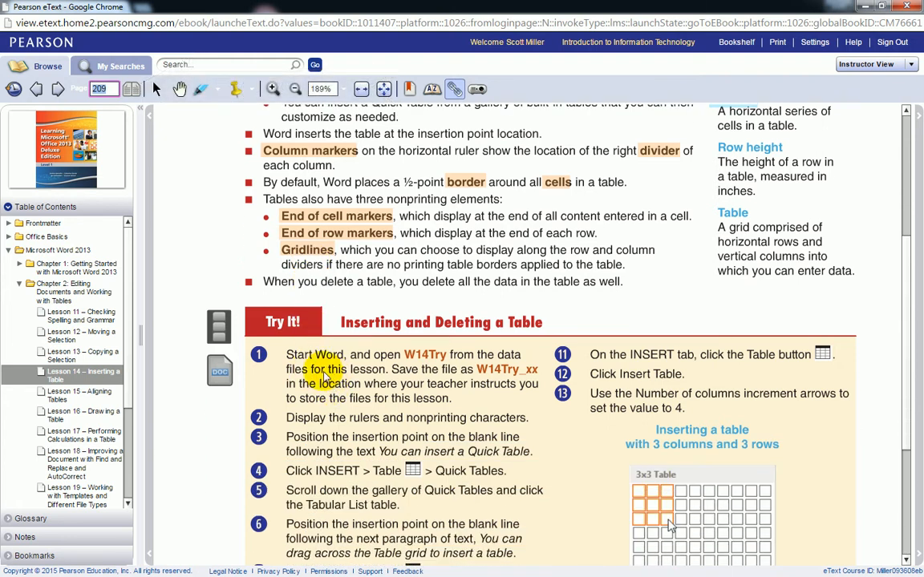
Download the exercise's W14Try data file and open it in Word with editing enabled
left_click(220, 374)
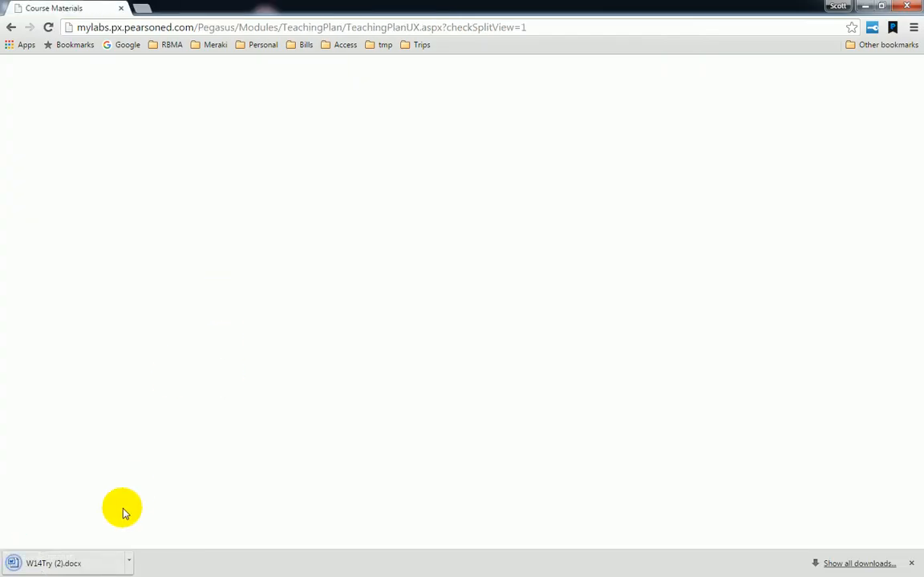
left_click(78, 564)
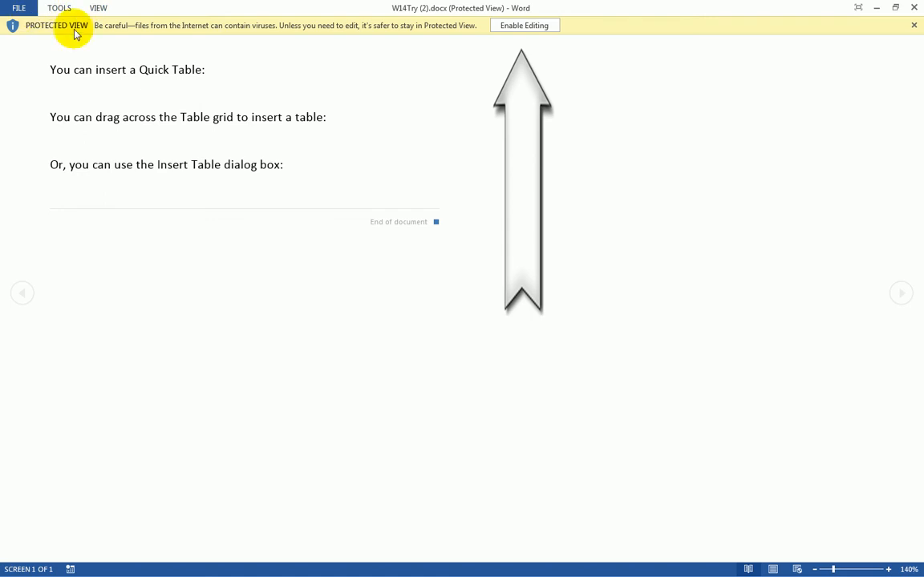
left_click(515, 28)
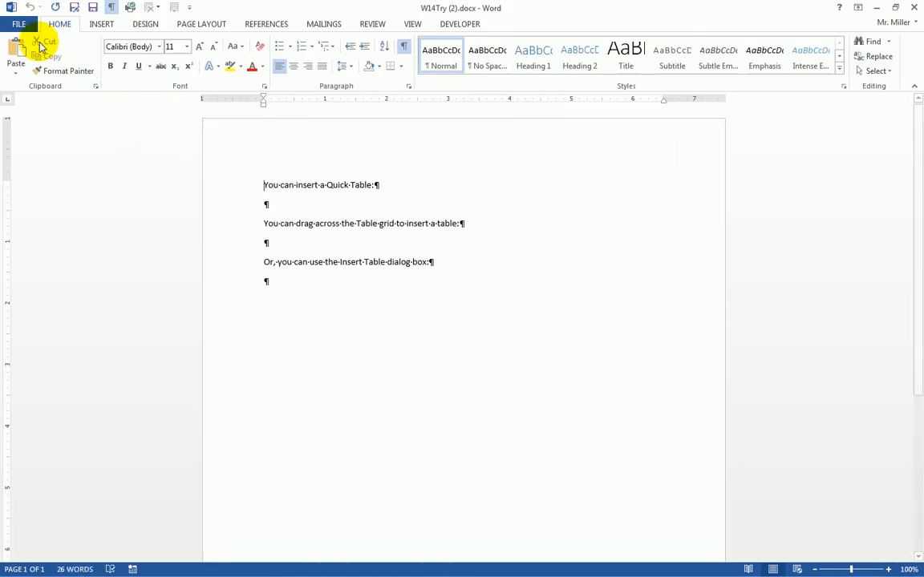
Start saving the document under a new name in My Documents and create a folder there named "October 24"
left_click(17, 26)
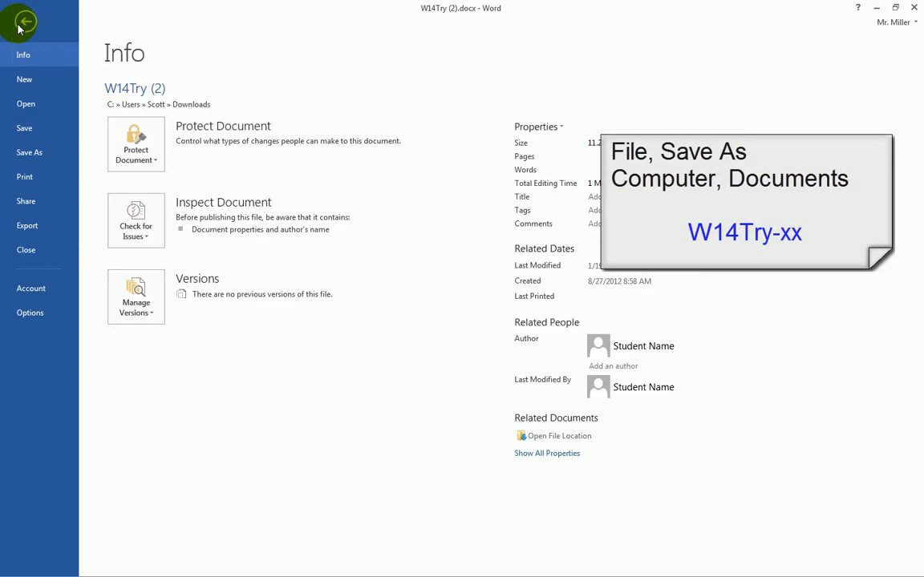
left_click(25, 156)
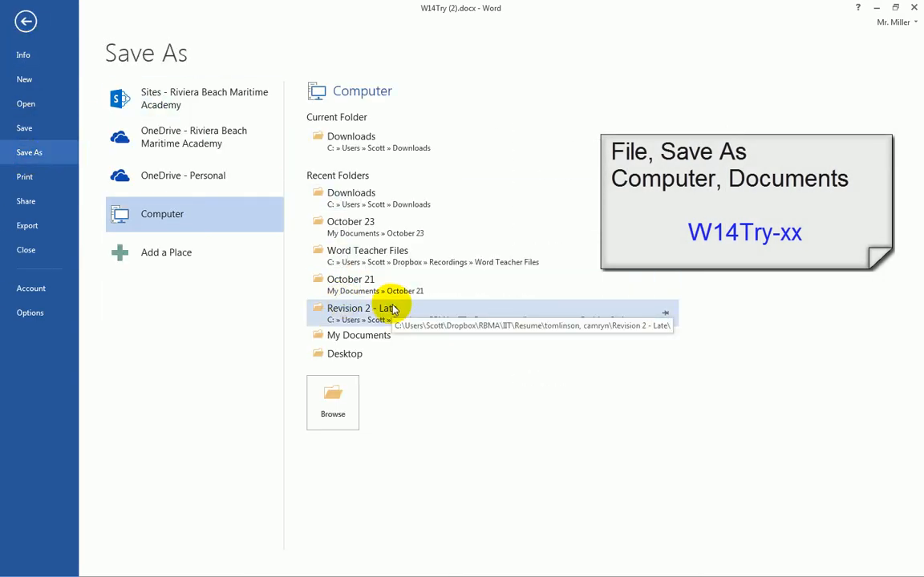
left_click(365, 335)
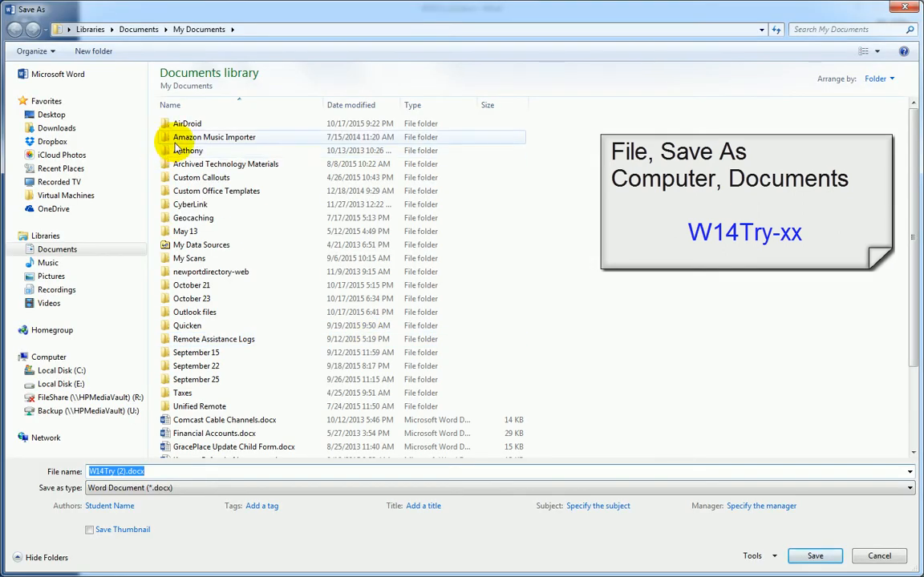
left_click(83, 53)
left_click(83, 53)
type("October")
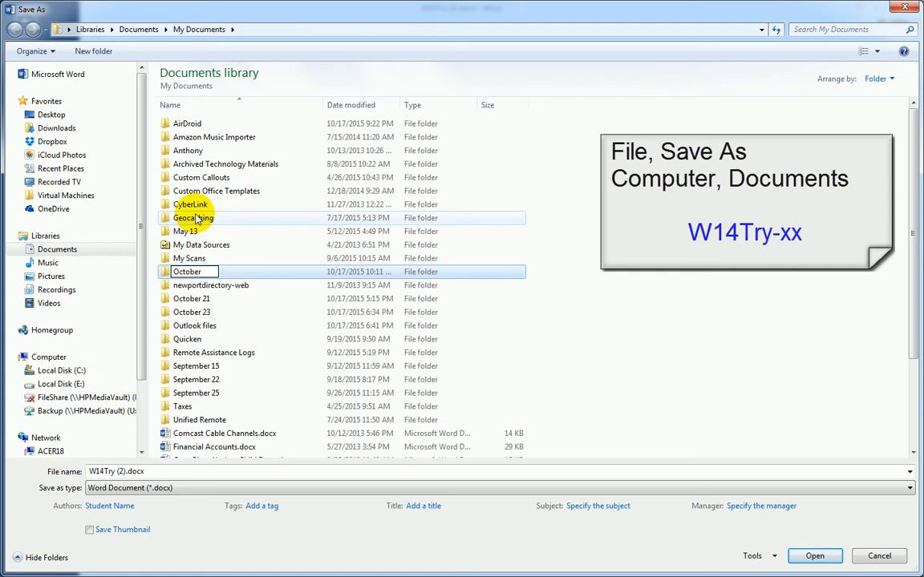
type(" 24")
key("Return")
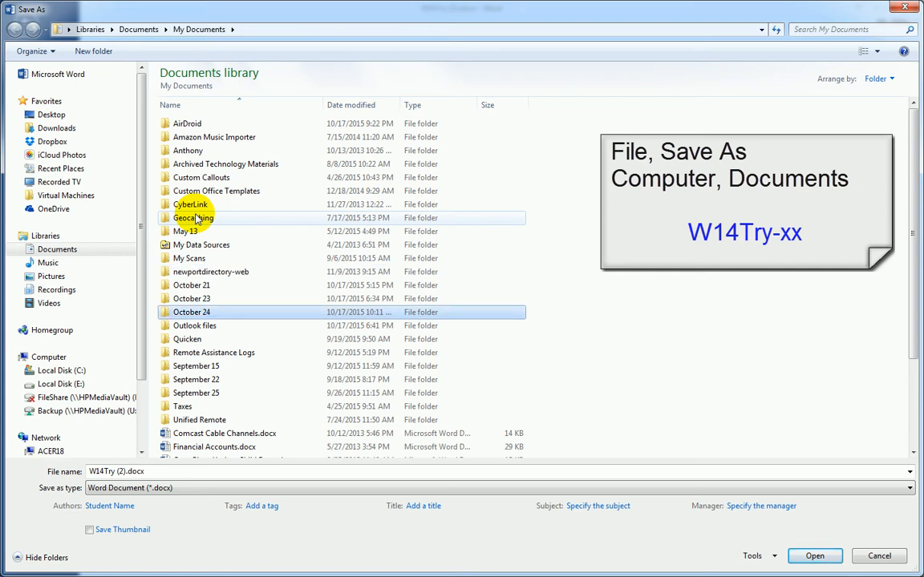
Save the document in the October 24 folder as "W14Try -sm.docx"
double_click(178, 312)
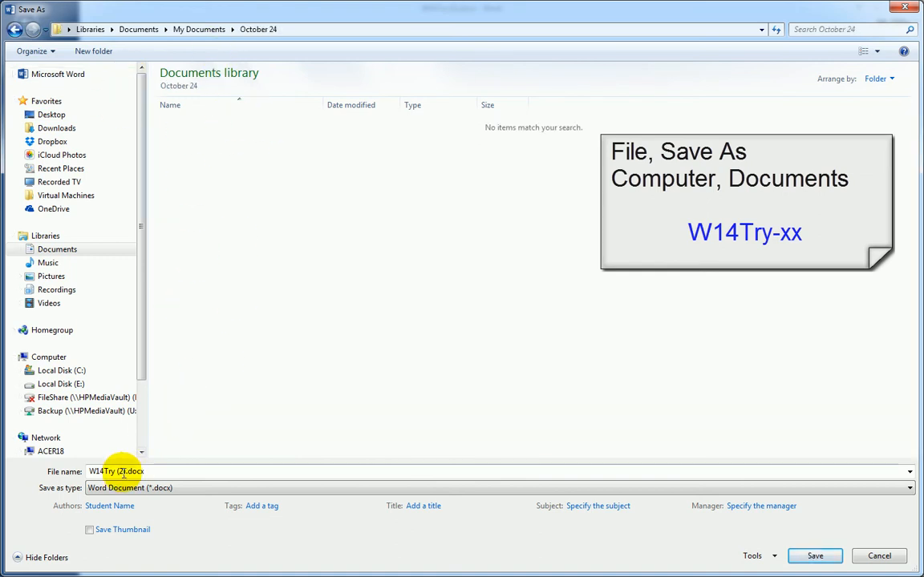
left_click_drag(121, 472, 209, 469)
key("BackSpace")
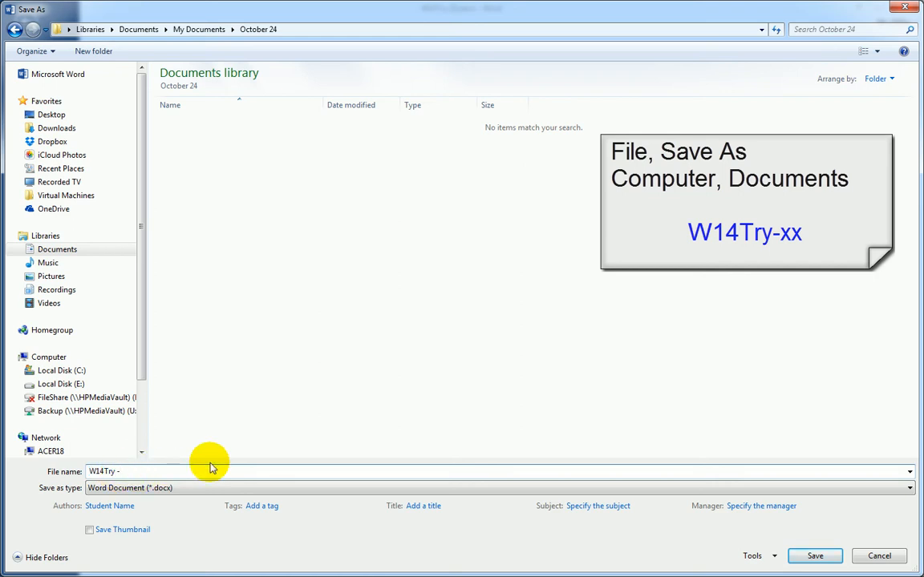
type("-sm.docx")
key("Return")
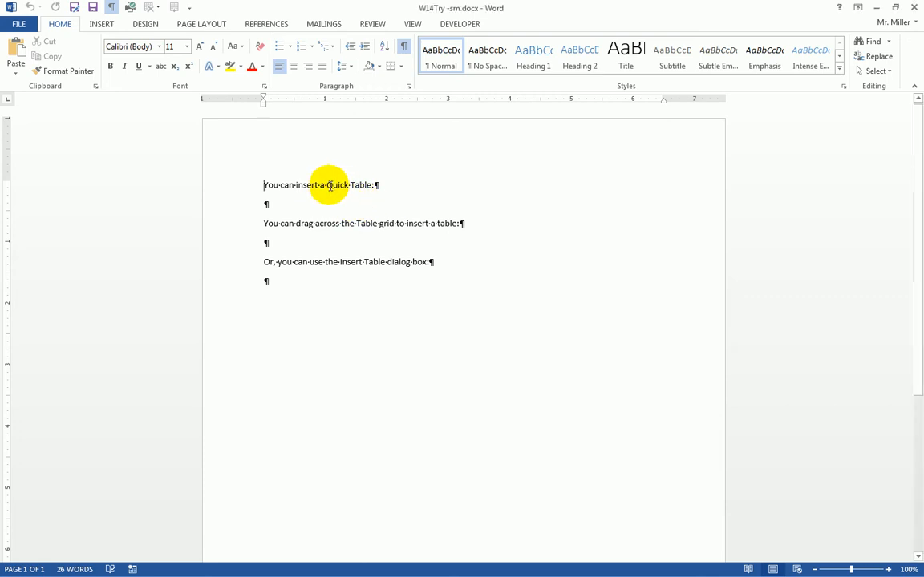
Insert the Tabular List Quick Table on the blank line below "You can insert a Quick Table:"
left_click_drag(332, 186, 371, 185)
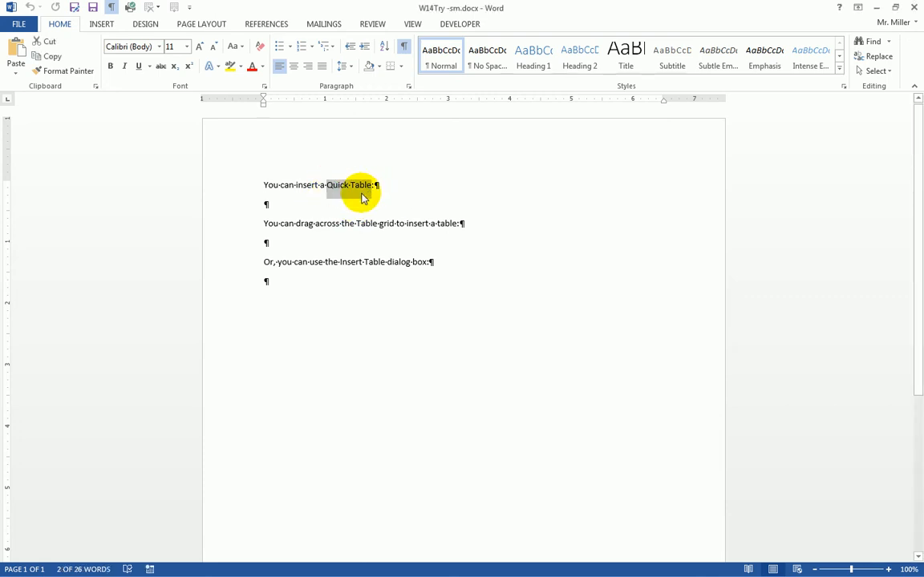
left_click(275, 205)
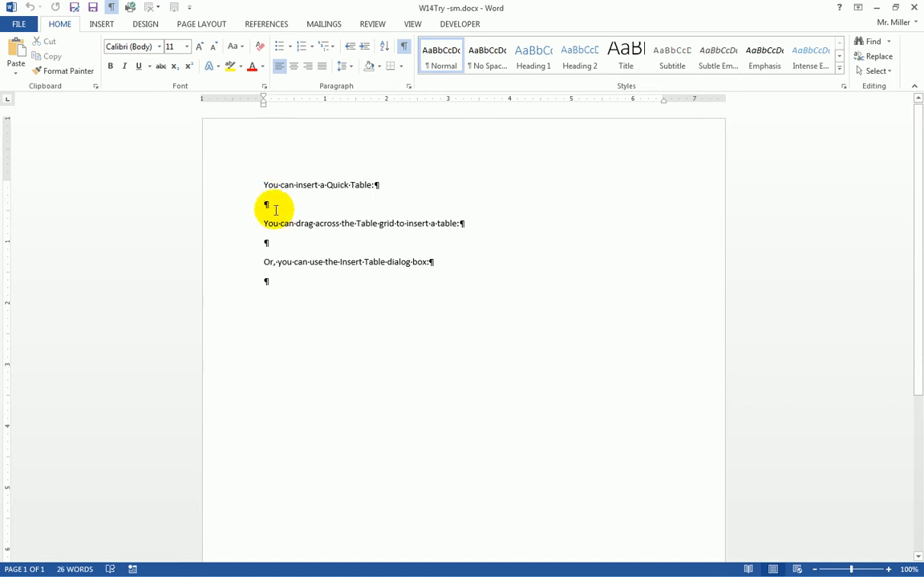
left_click(888, 569)
left_click(889, 569)
left_click(889, 569)
left_click(889, 570)
left_click(890, 569)
left_click(890, 569)
left_click(890, 569)
left_click(890, 569)
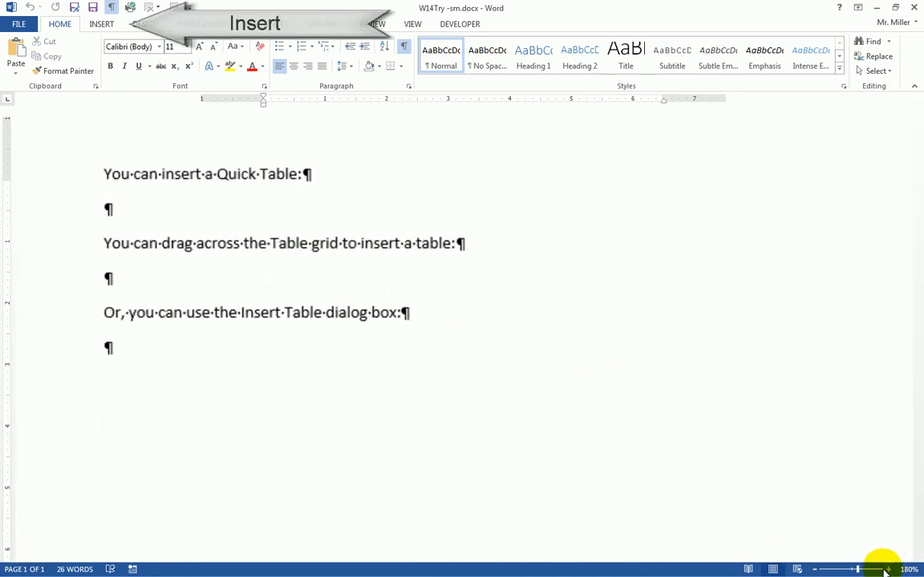
left_click(102, 25)
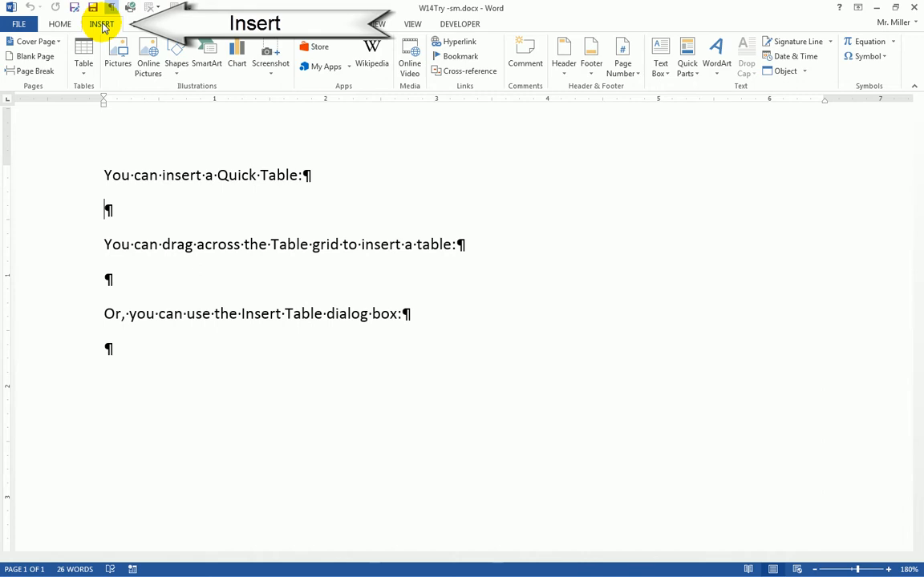
left_click(84, 64)
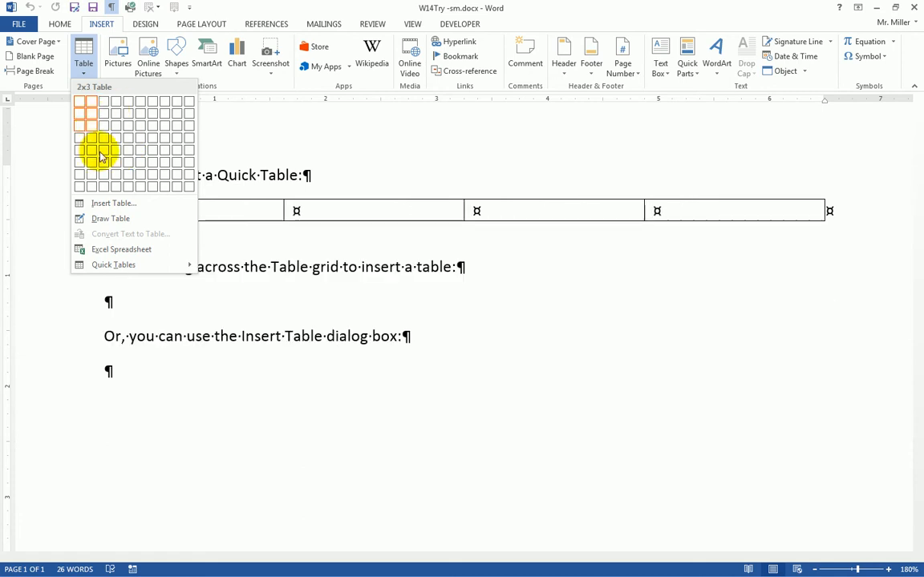
left_click(96, 267)
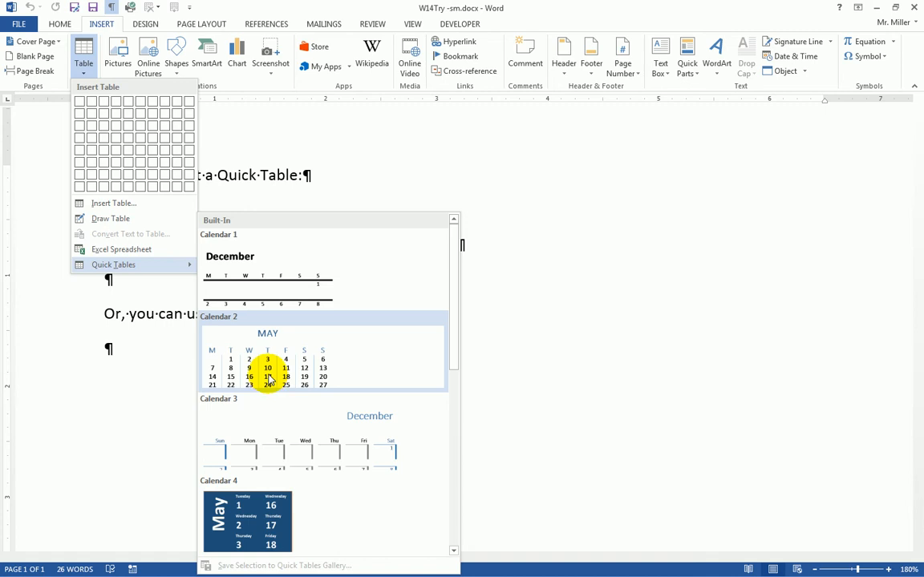
scroll(269, 380, "down", 3)
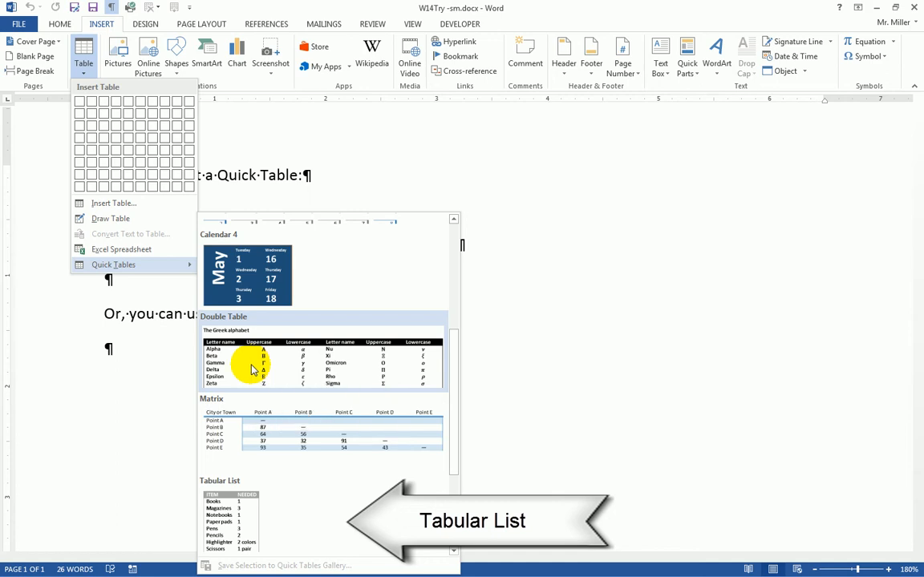
left_click(243, 521)
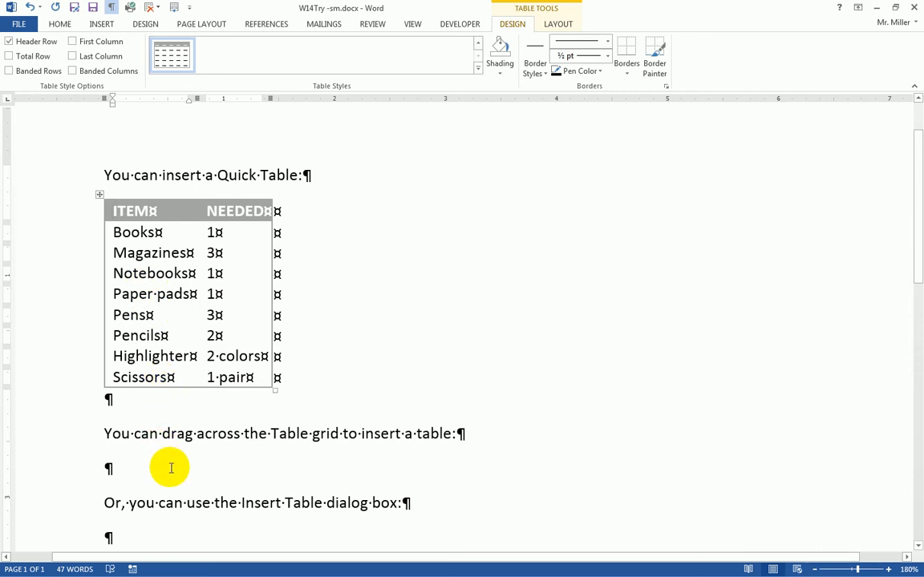
Insert a 3x3 table from the Table grid on the blank line below "You can drag across the Table grid to insert a table:"
scroll(171, 468, "down", 3)
left_click(130, 311)
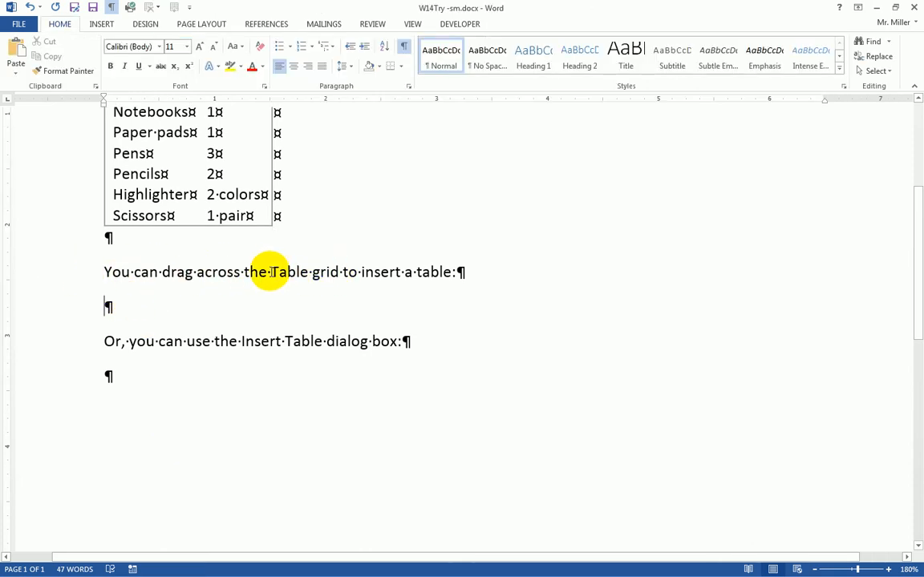
left_click_drag(277, 272, 340, 273)
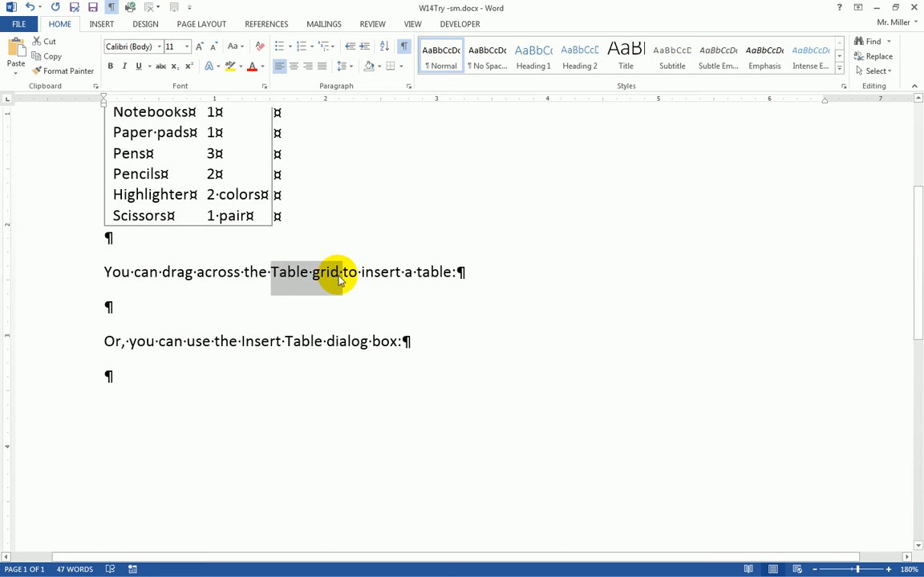
left_click(127, 312)
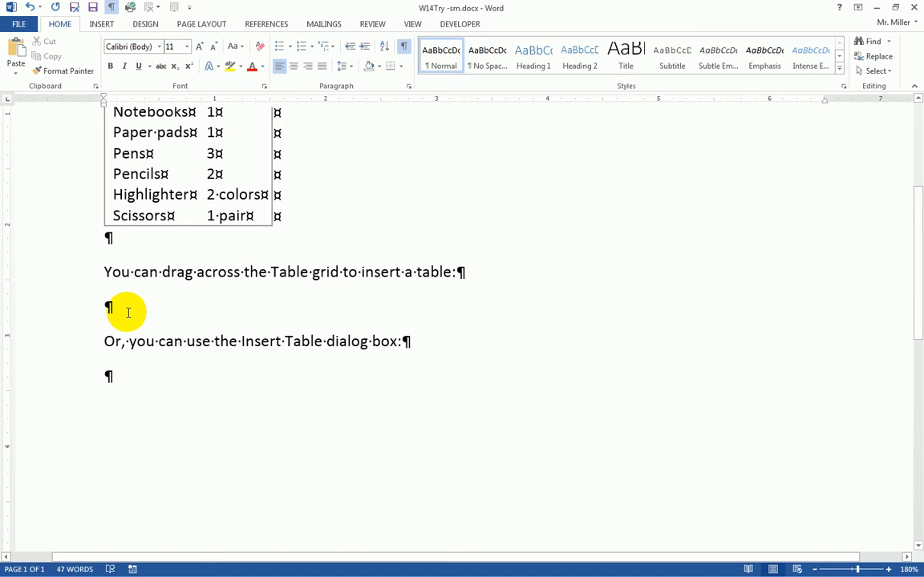
left_click(102, 25)
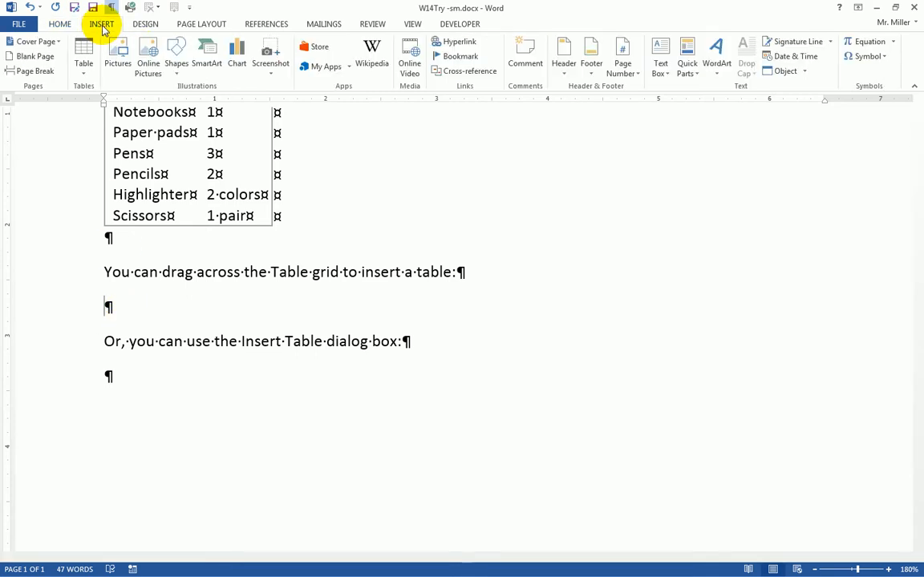
left_click(87, 72)
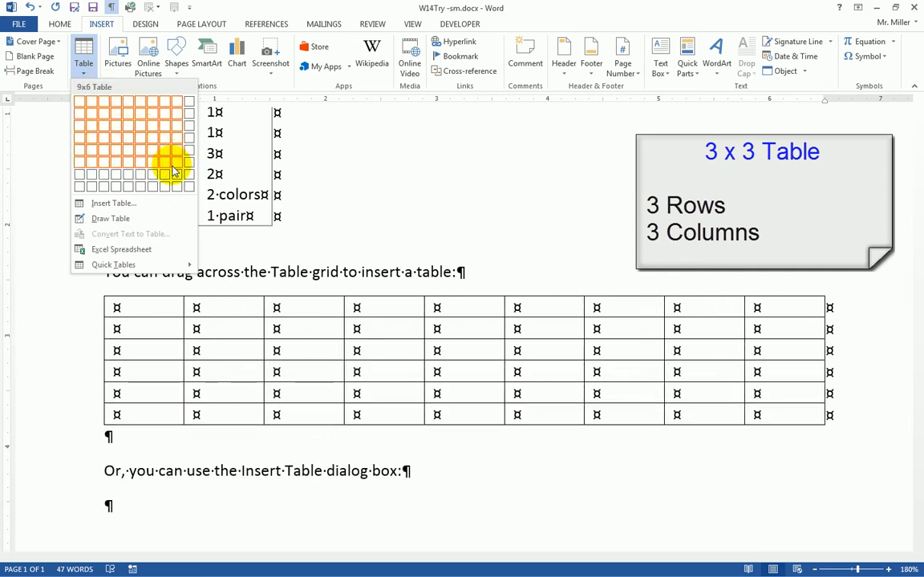
left_click(104, 127)
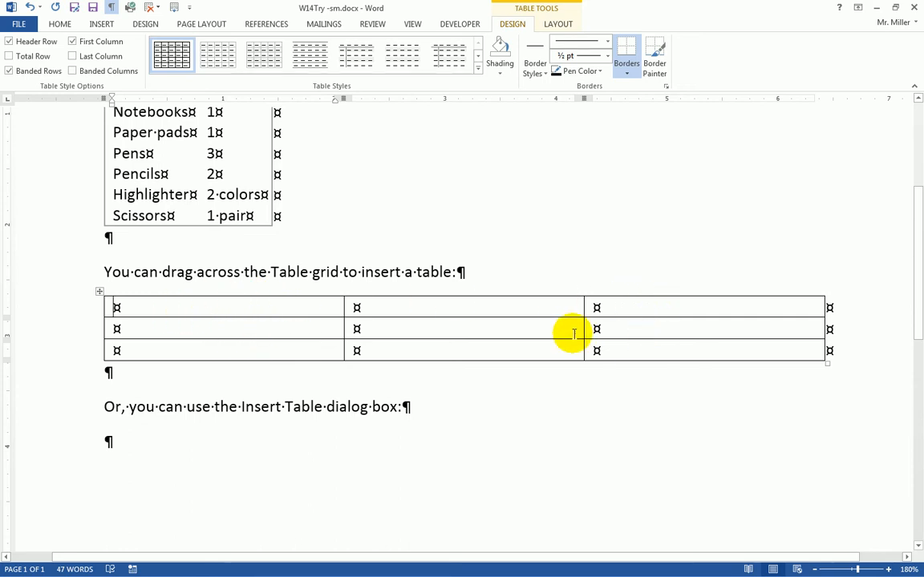
Insert a table with 4 columns and 3 rows through the Insert Table dialog on the blank line below "Or, you can use the Insert Table dialog box:"
scroll(399, 350, "down", 4)
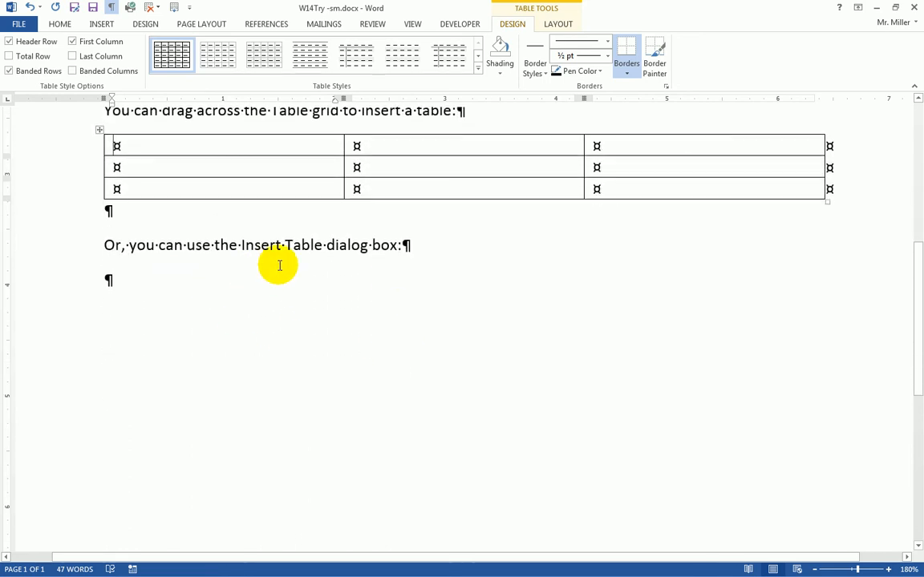
left_click_drag(286, 246, 394, 244)
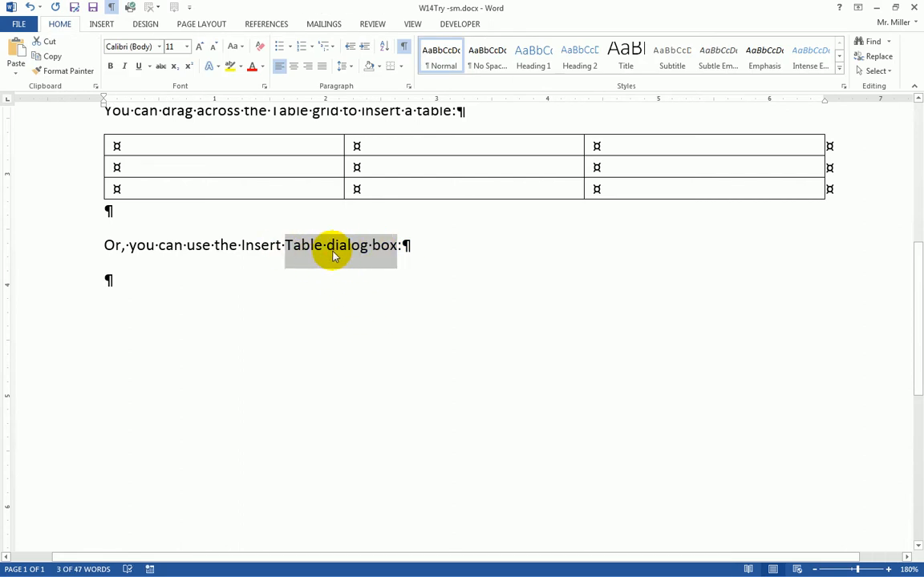
left_click(106, 279)
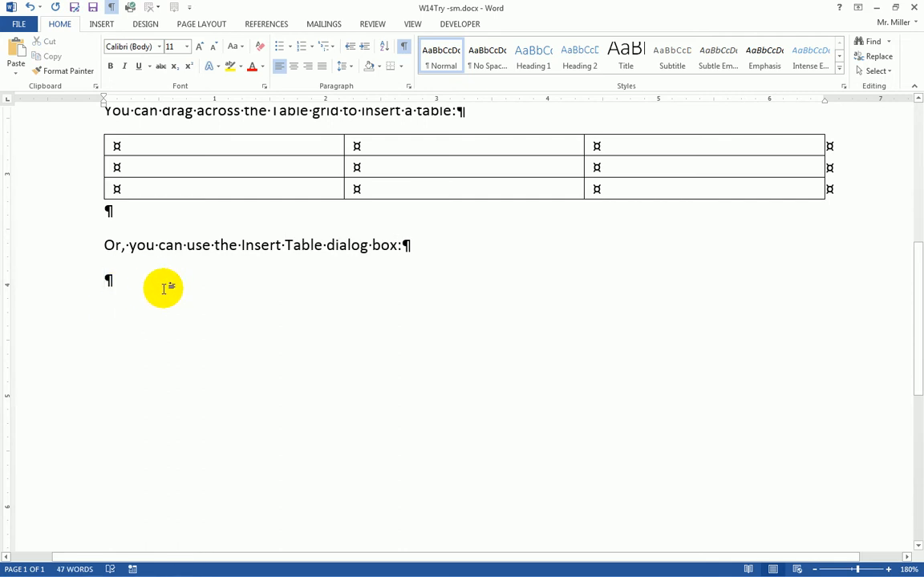
left_click(102, 25)
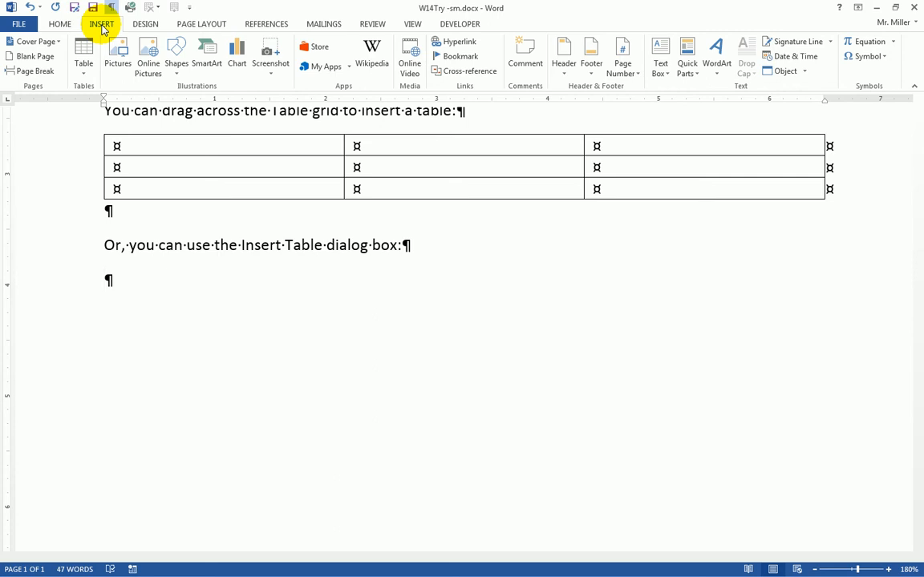
left_click(85, 71)
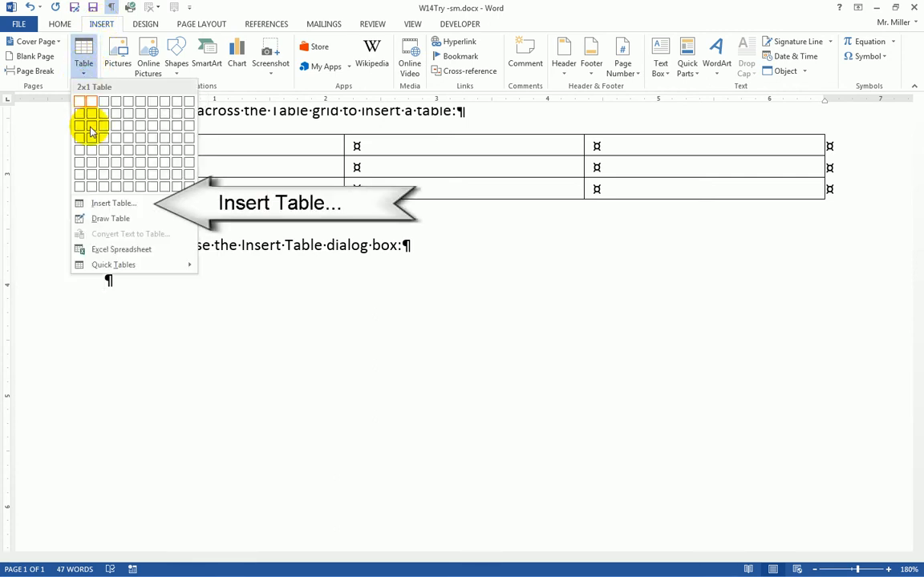
left_click(104, 209)
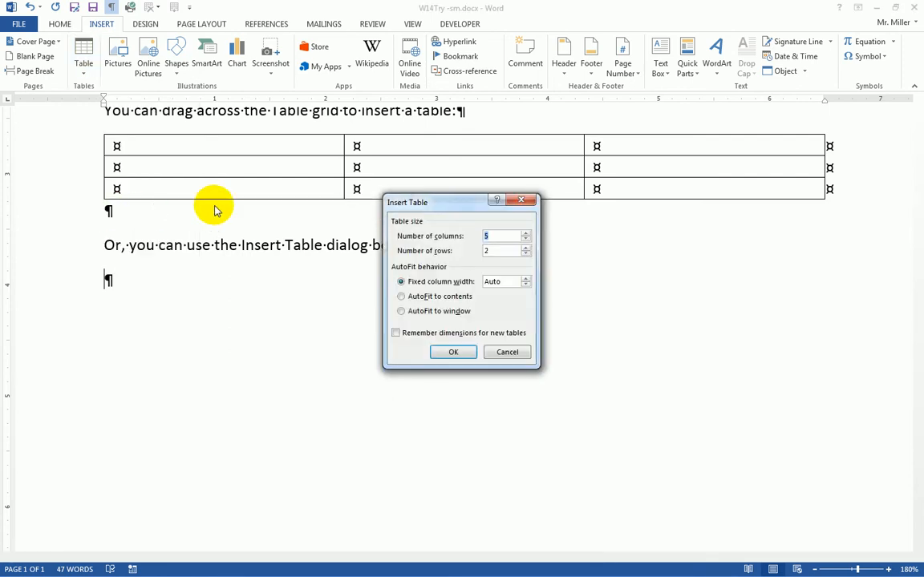
left_click_drag(430, 200, 425, 193)
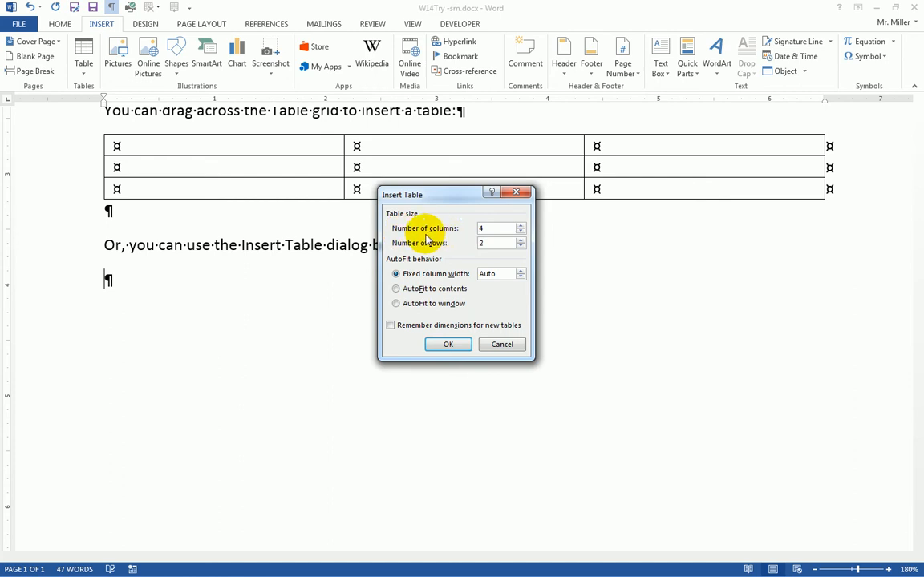
left_click(521, 241)
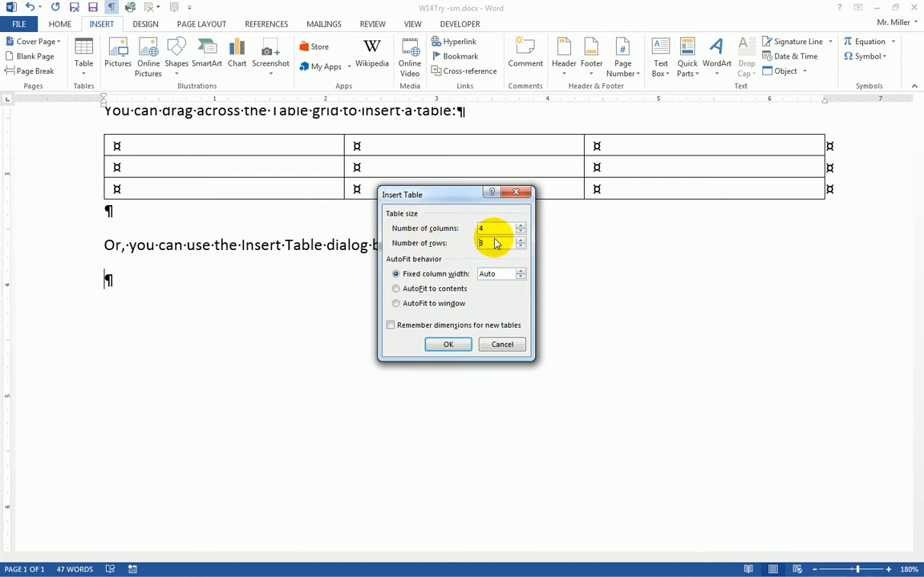
double_click(499, 240)
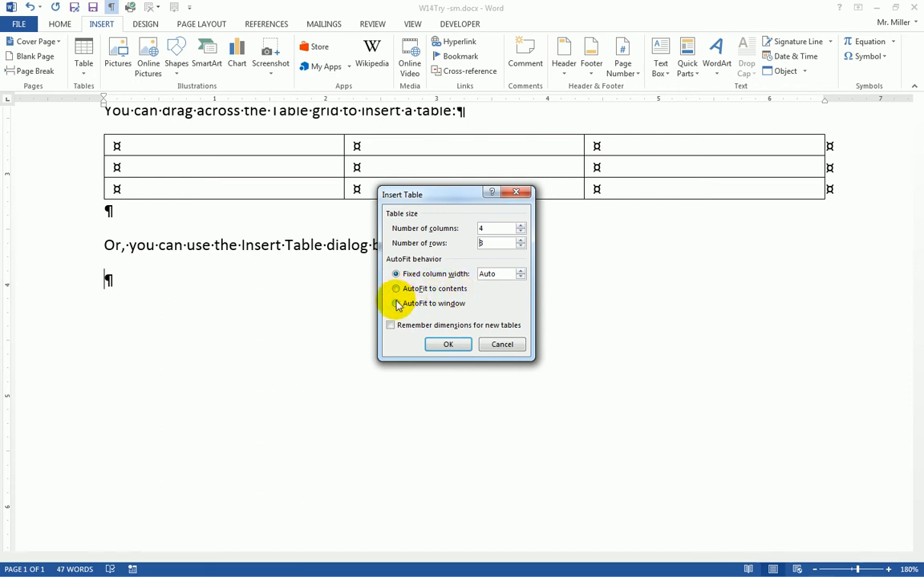
left_click(449, 345)
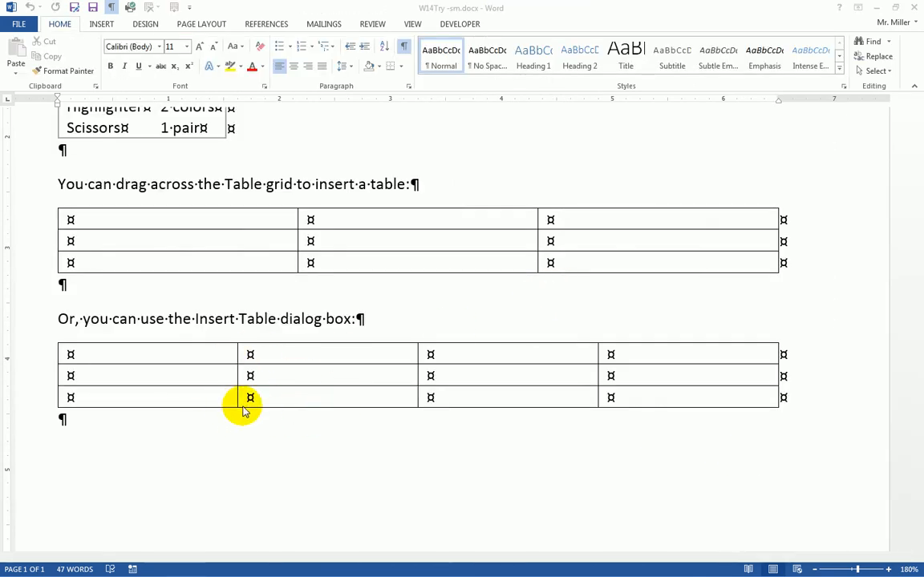
Review the inserted tables, placing the cursor in the Quick Table and the 3x3 table to examine their table selection handles
left_click(185, 383)
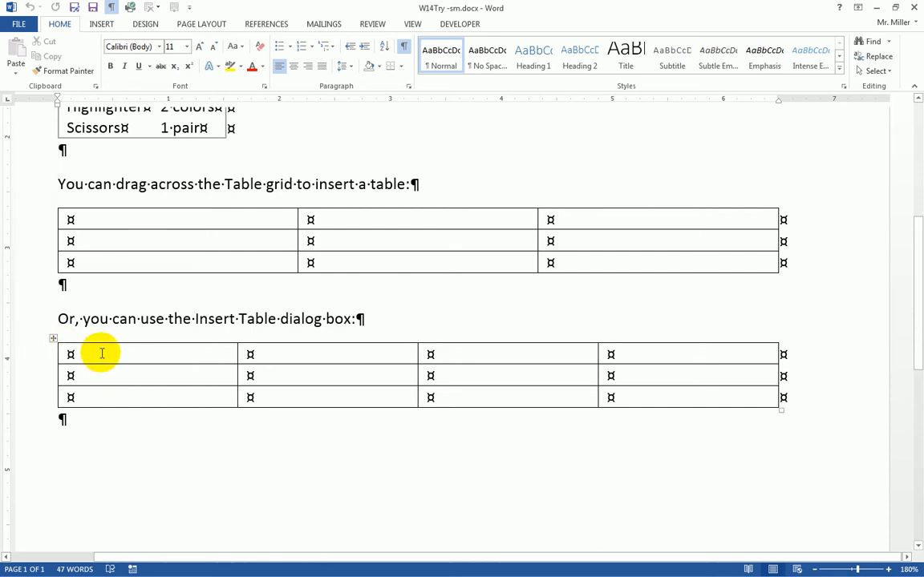
scroll(90, 258, "up", 1)
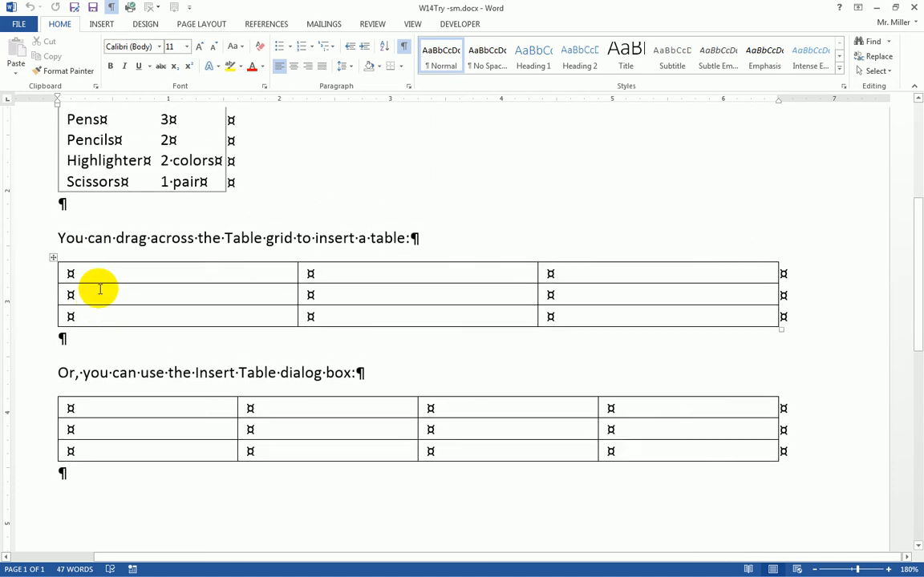
scroll(100, 291, "up", 3)
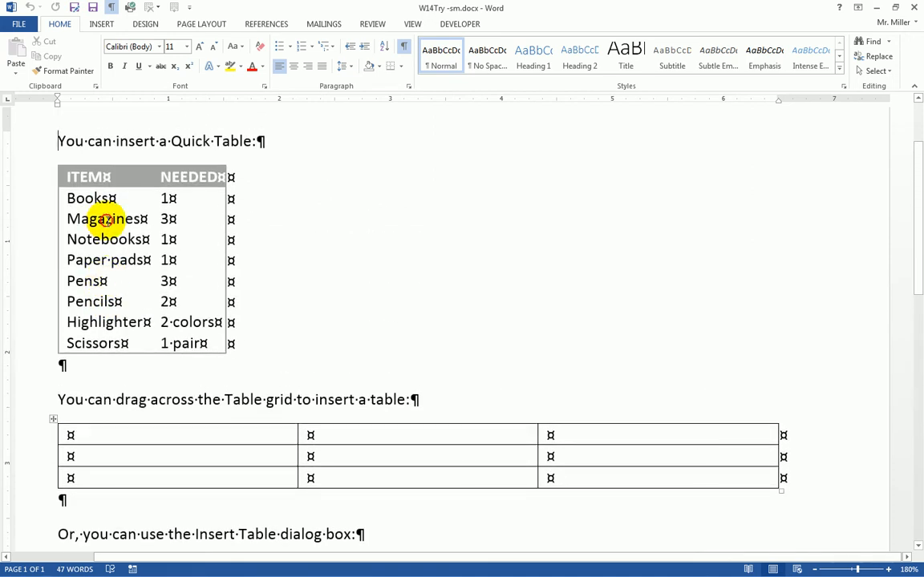
left_click(106, 218)
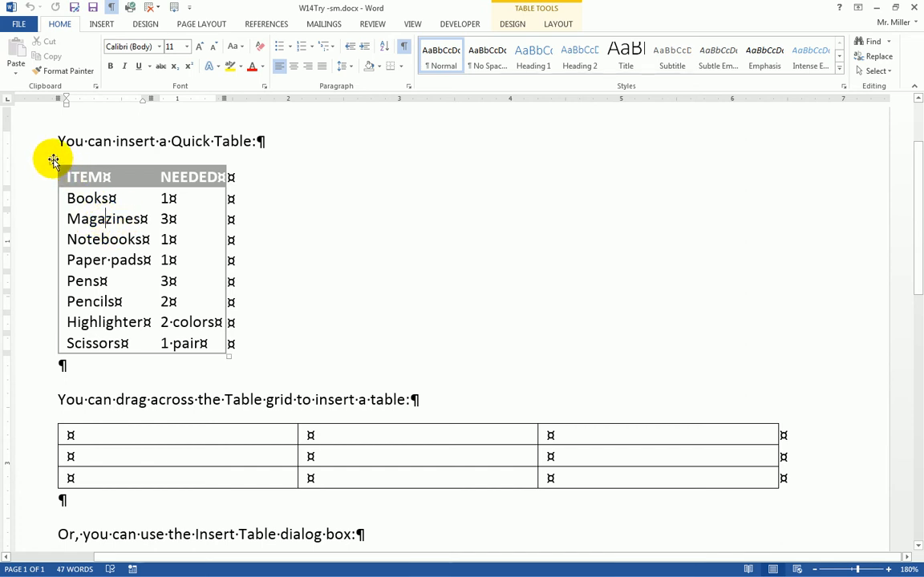
left_click(108, 433)
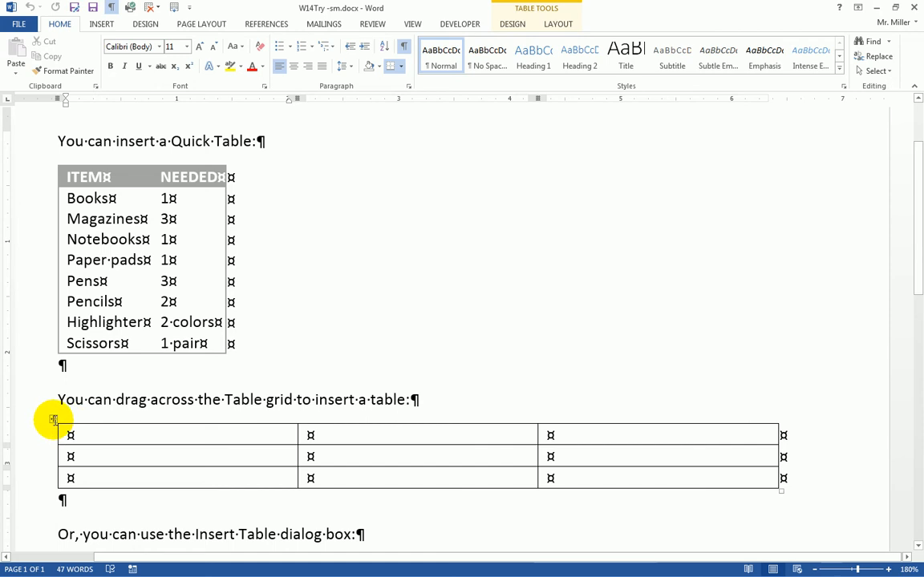
Select the whole four-column table below "Or, you can use the Insert Table dialog box:" and delete it
scroll(52, 423, "down", 5)
left_click(86, 299)
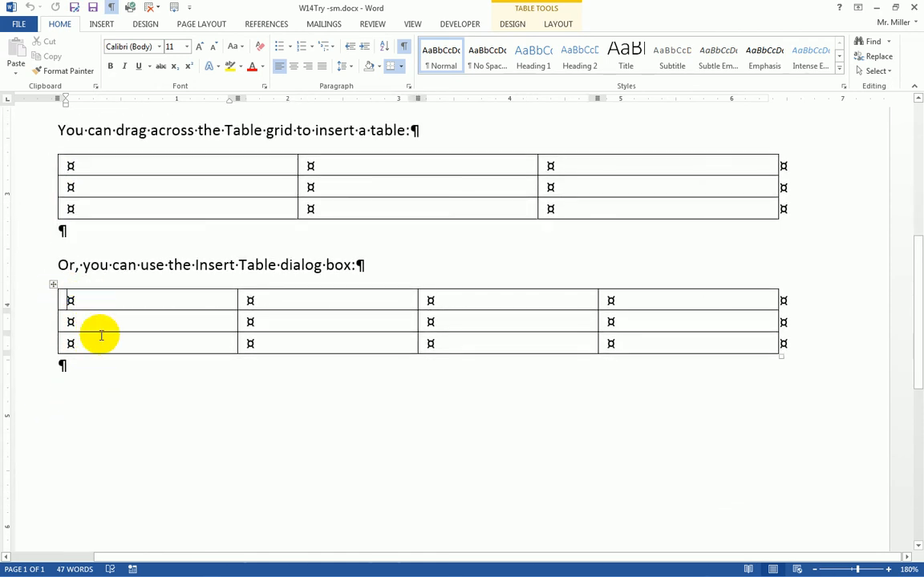
left_click(53, 286)
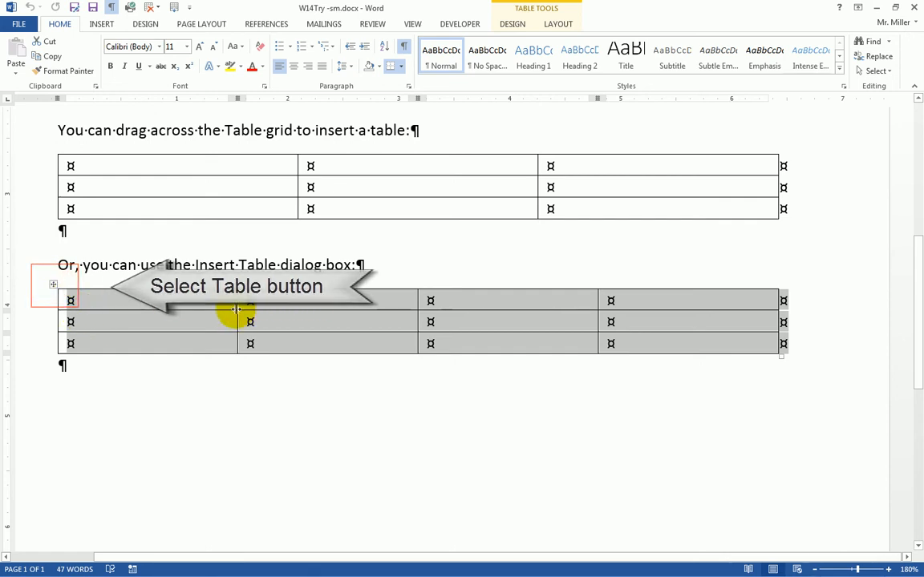
left_click(54, 285)
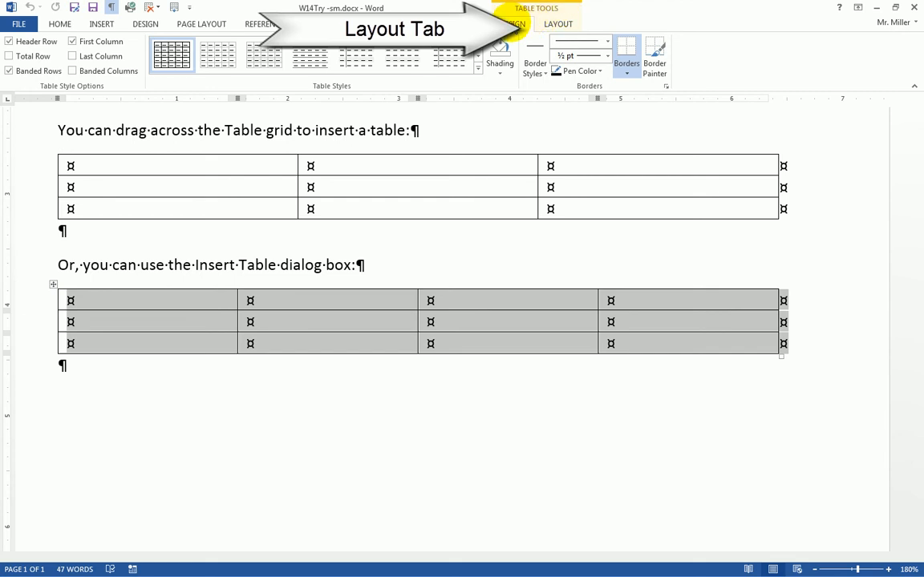
left_click(558, 26)
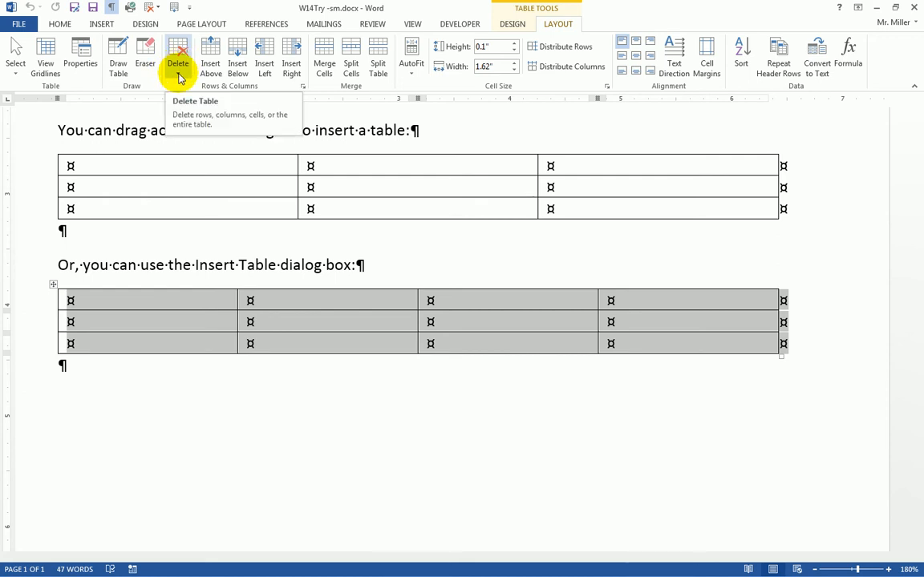
left_click(180, 73)
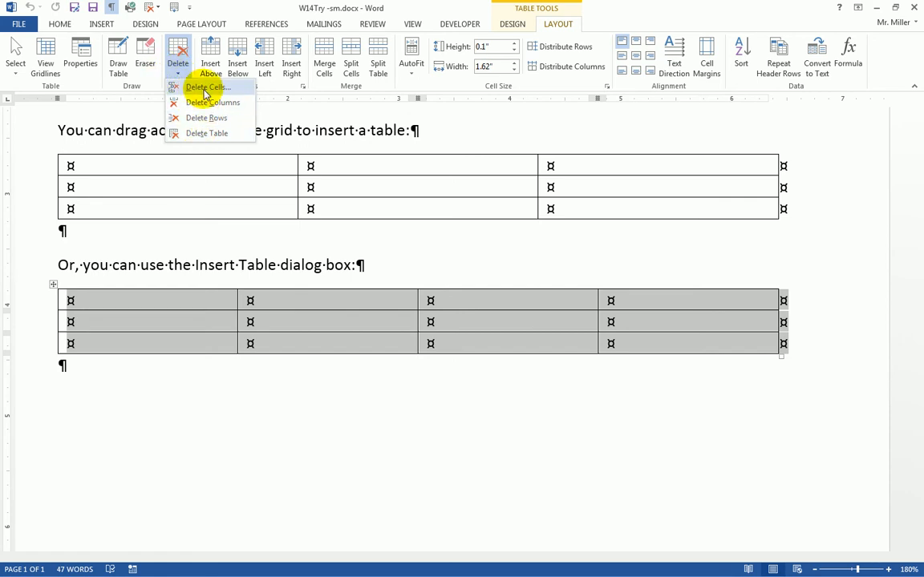
left_click(198, 134)
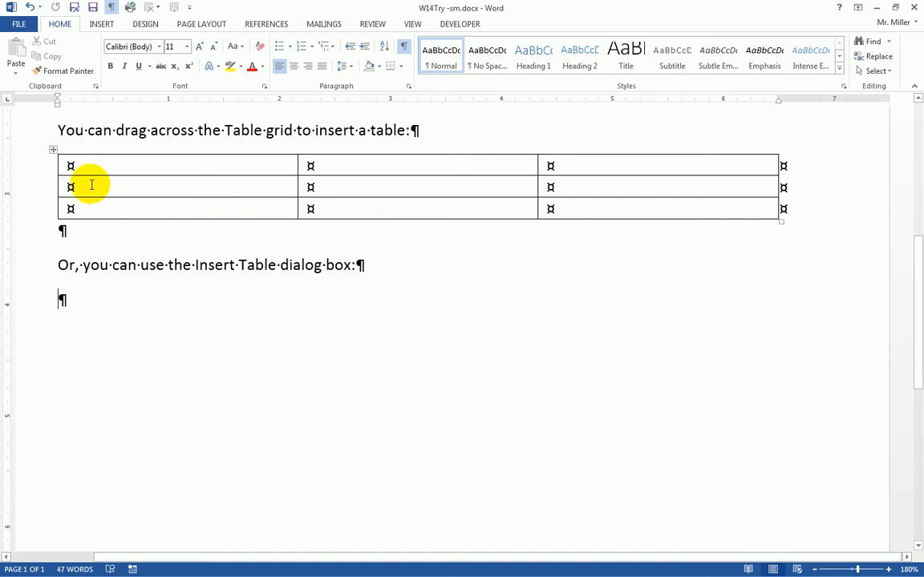
Select individual rows of the 3x3 table from the selection bar, alternating between the second and third rows and ending on the second
left_click_drag(27, 165, 30, 189)
left_click(30, 189)
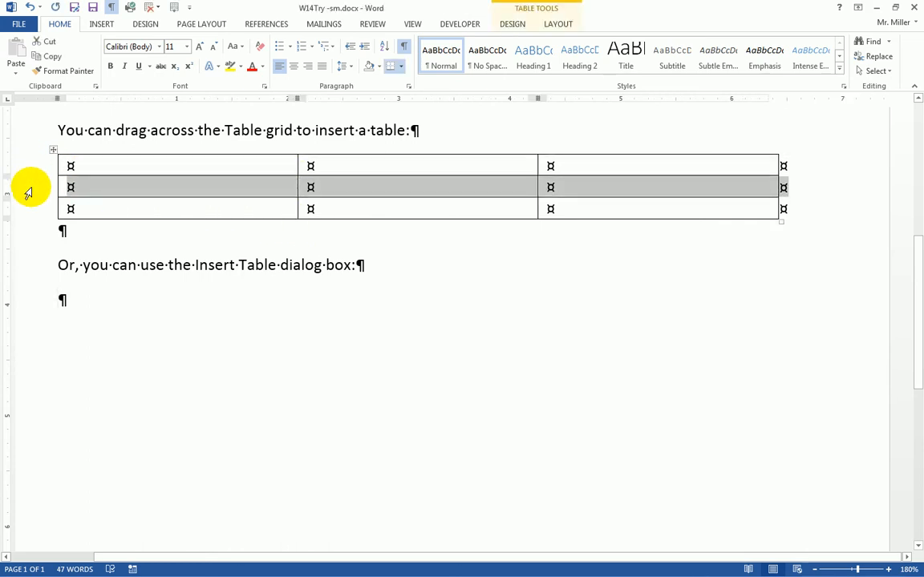
left_click(29, 211)
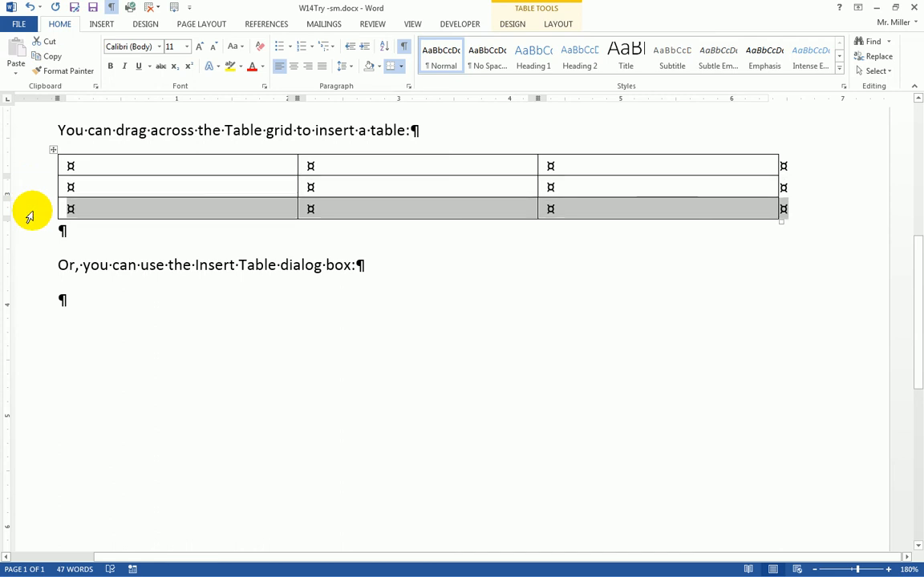
left_click(28, 187)
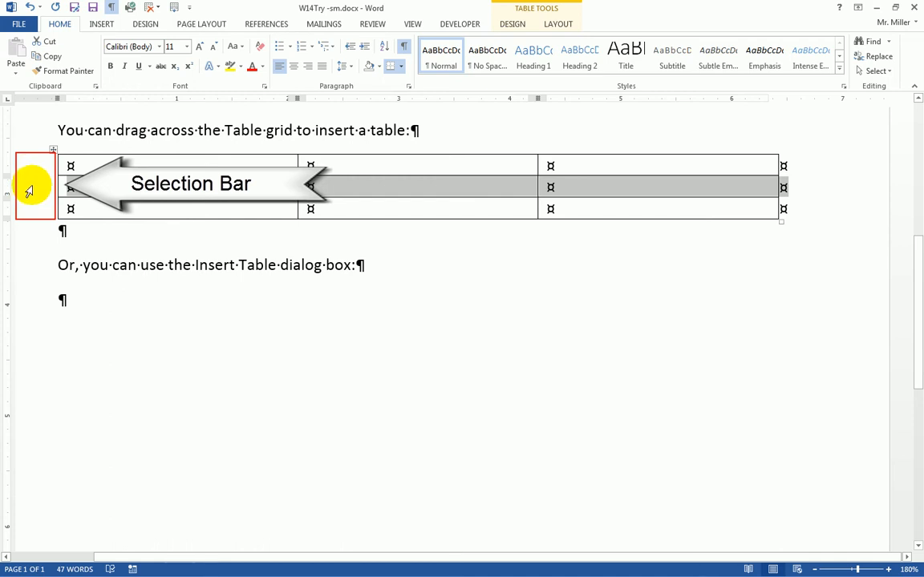
left_click(29, 206)
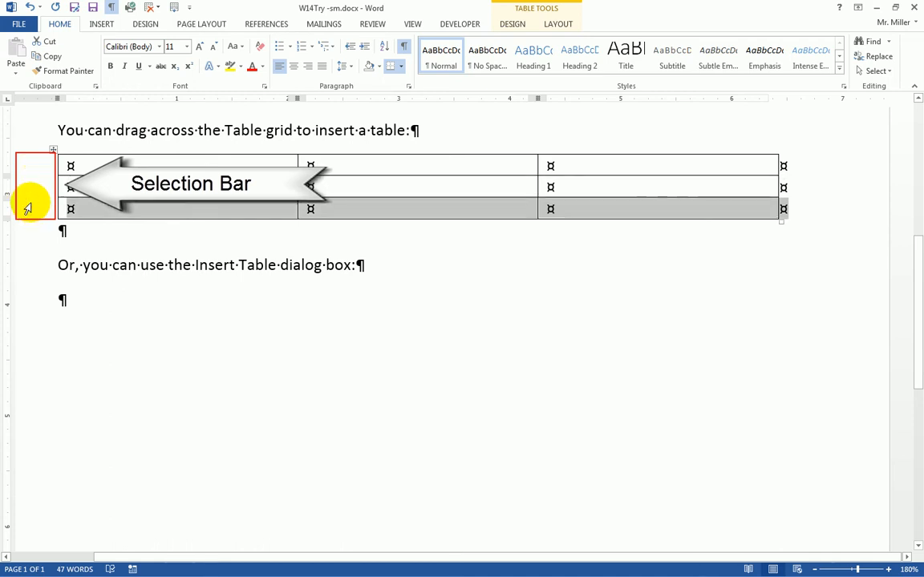
left_click(25, 187)
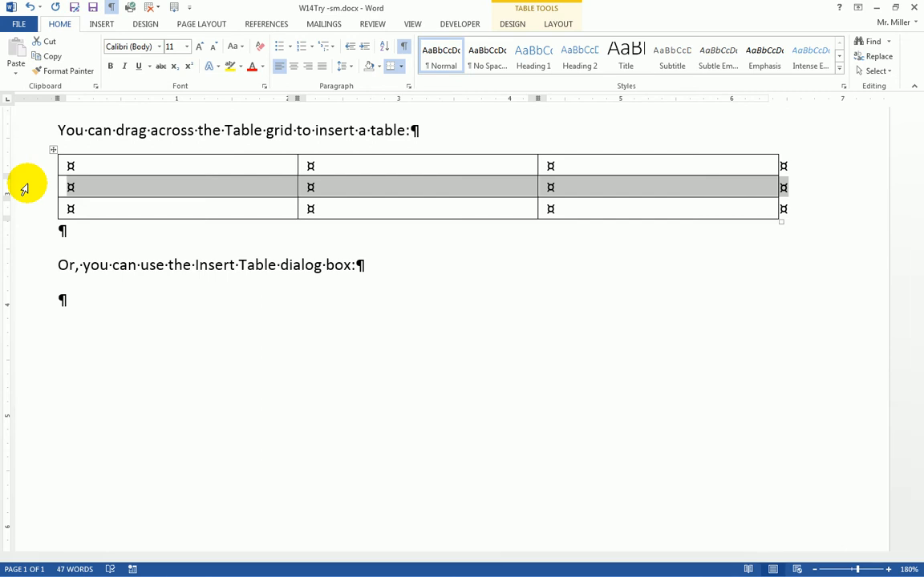
Select each column of the 3x3 table in turn, from the first to the third and back to the first
left_click(195, 151)
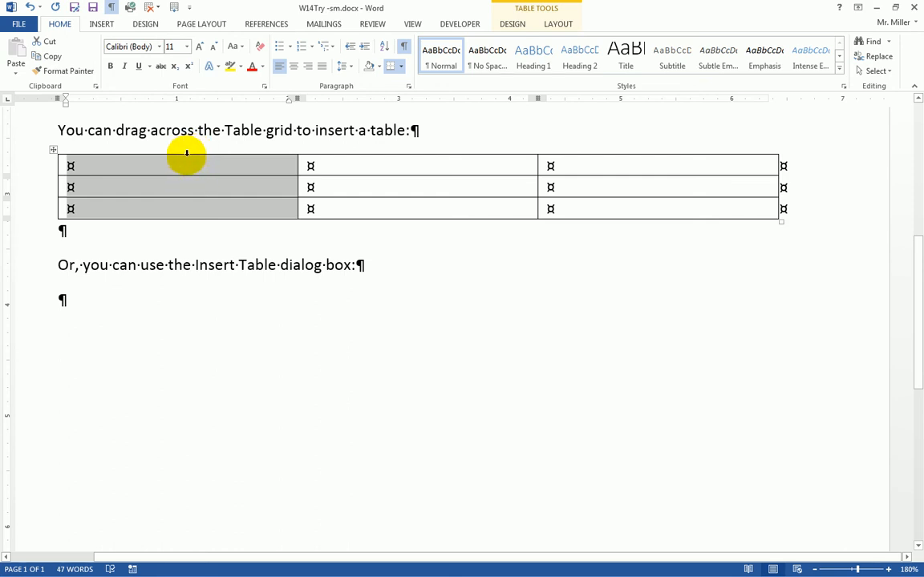
left_click(390, 151)
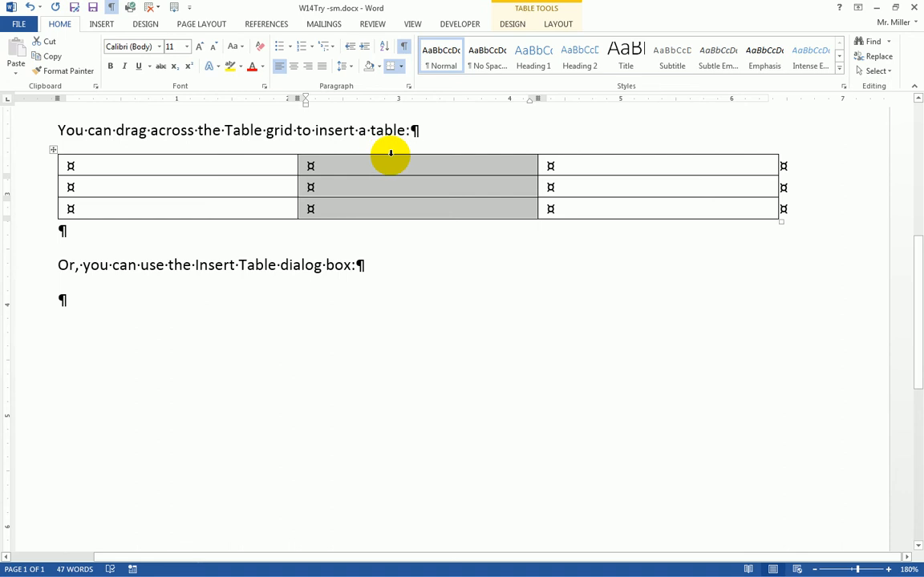
left_click(669, 152)
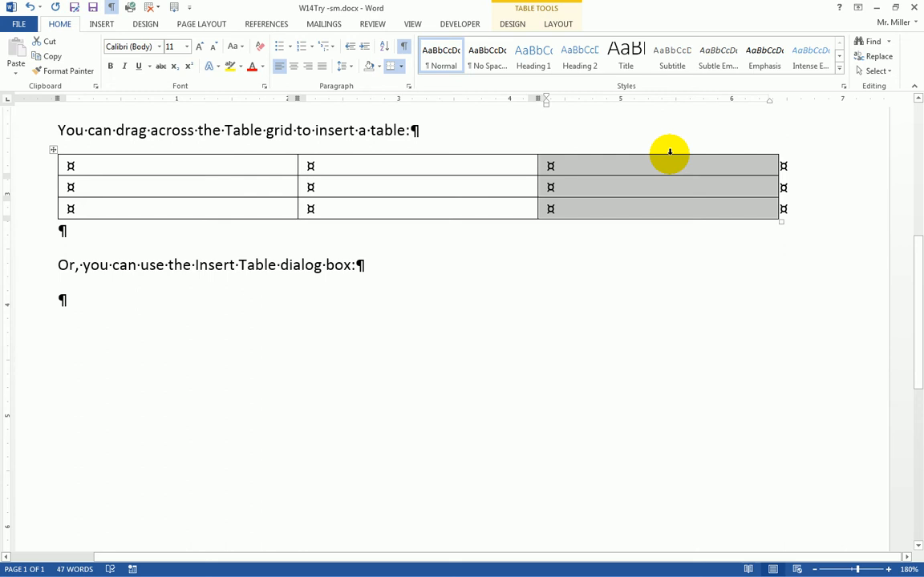
left_click(452, 153)
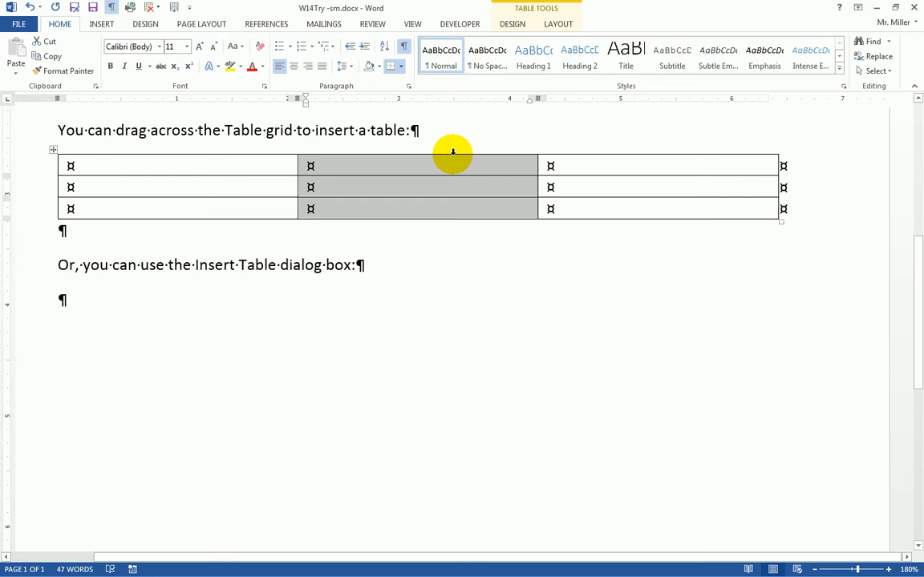
left_click(244, 153)
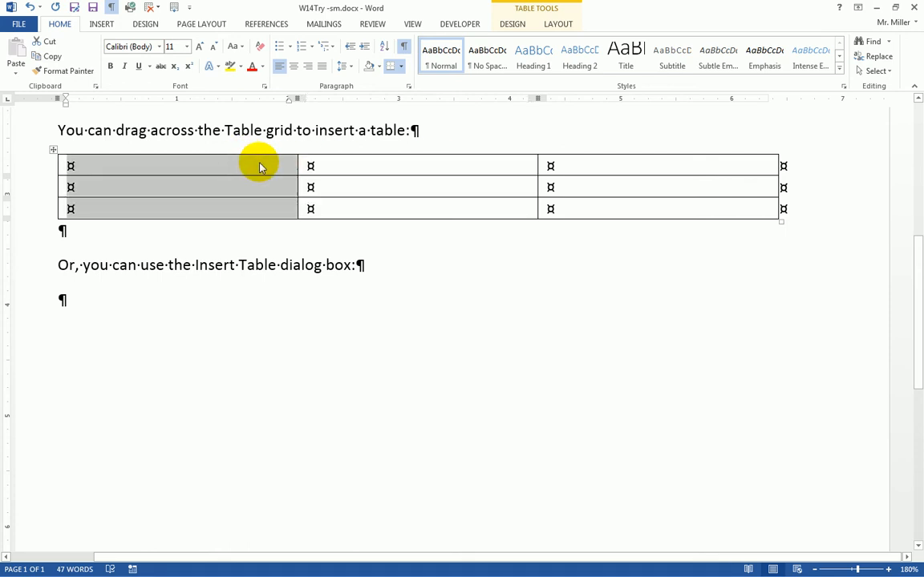
Select the entire 3x3 table, its first row and its first column in turn, and clear the selection by placing the cursor in the first cell
left_click(53, 151)
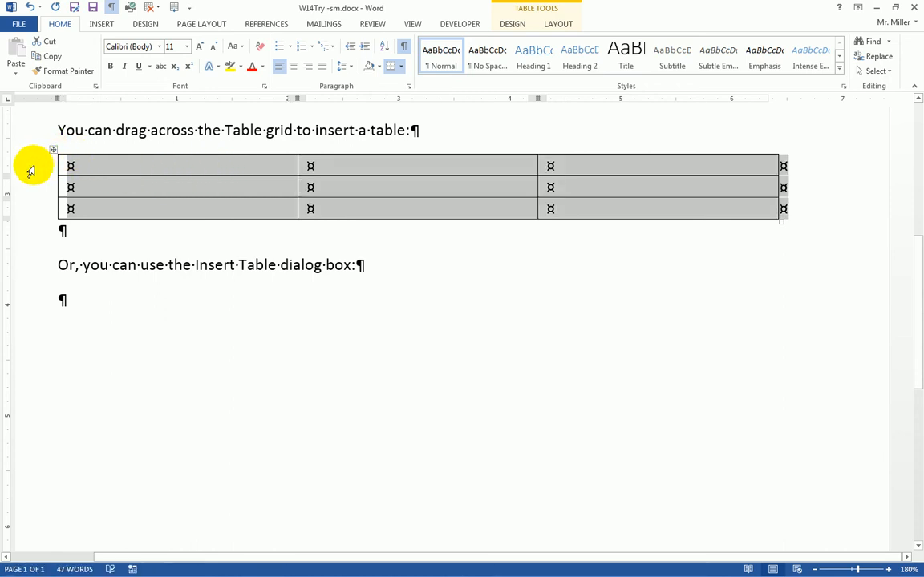
left_click(30, 168)
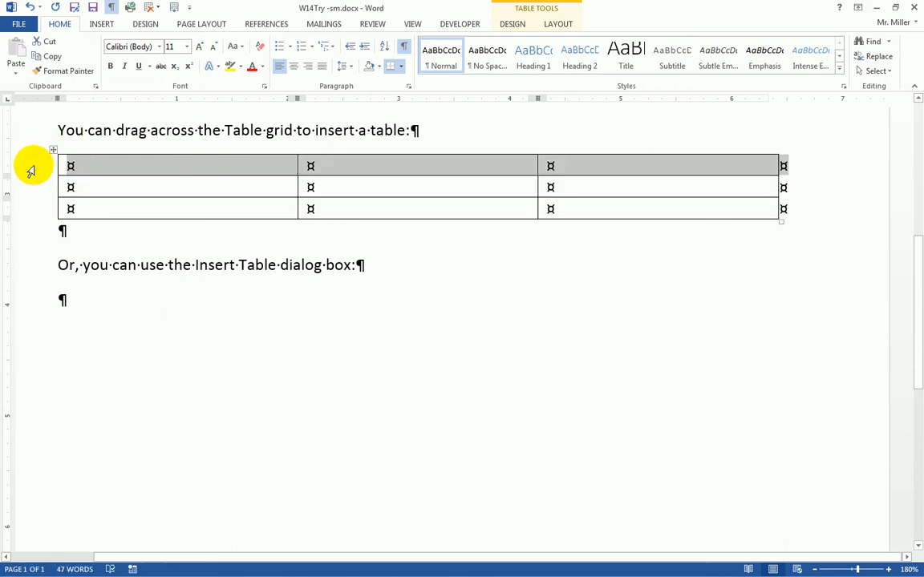
left_click(174, 151)
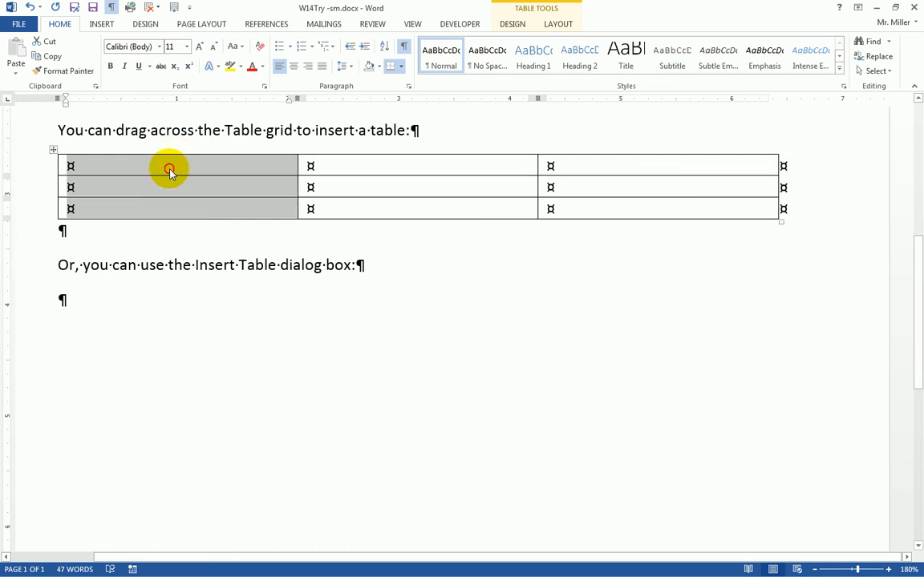
left_click(169, 170)
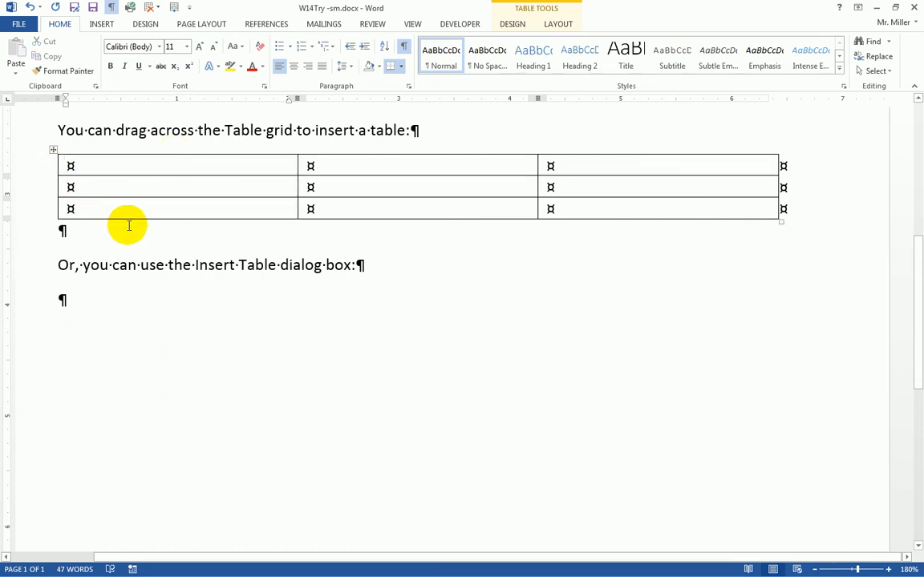
Enter Group A, Group B and Group C across the first row of the 3x3 table
scroll(97, 240, "up", 2)
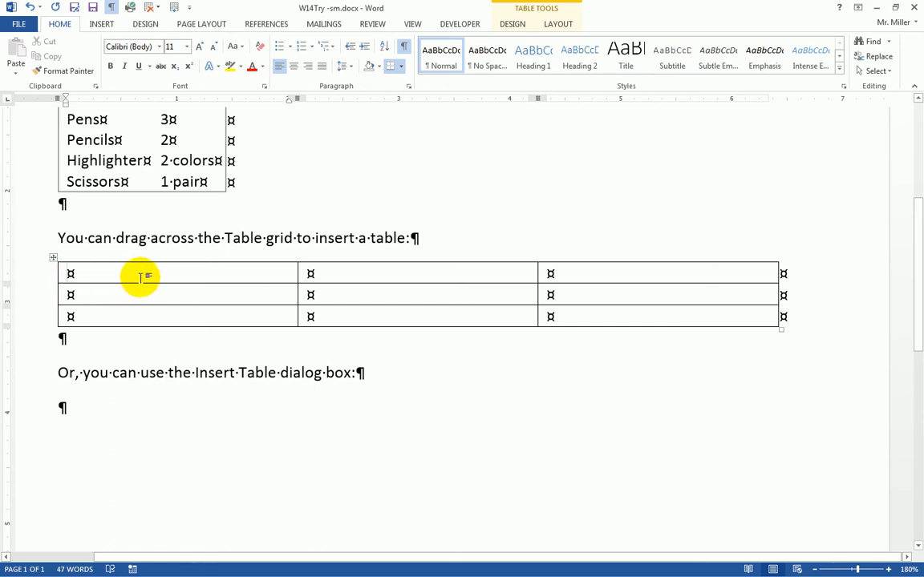
type("Group A")
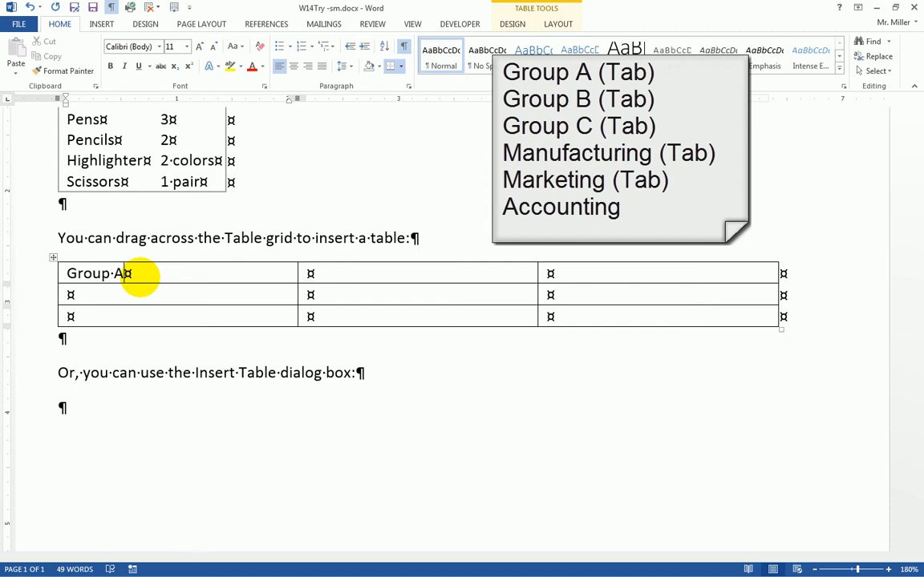
key("Tab")
type("Group B")
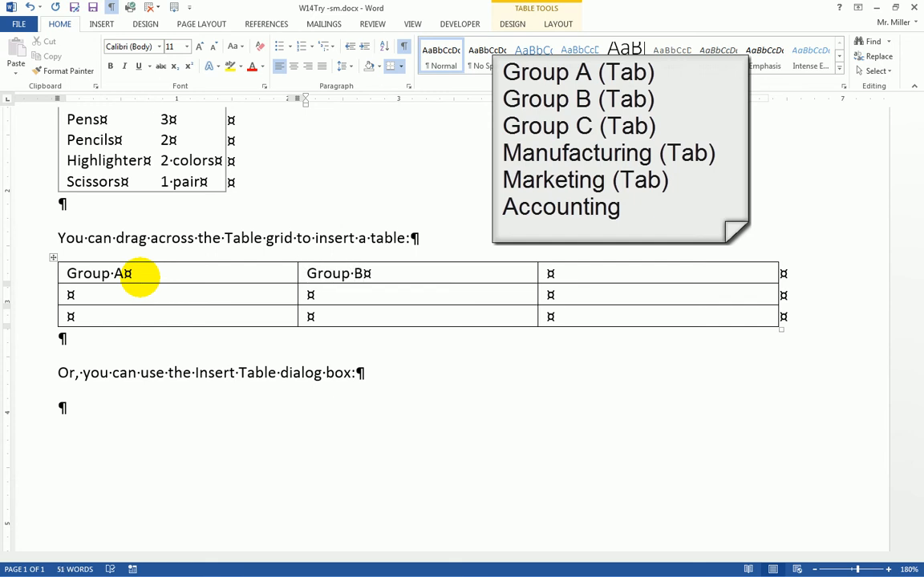
key("Tab")
type("Group C")
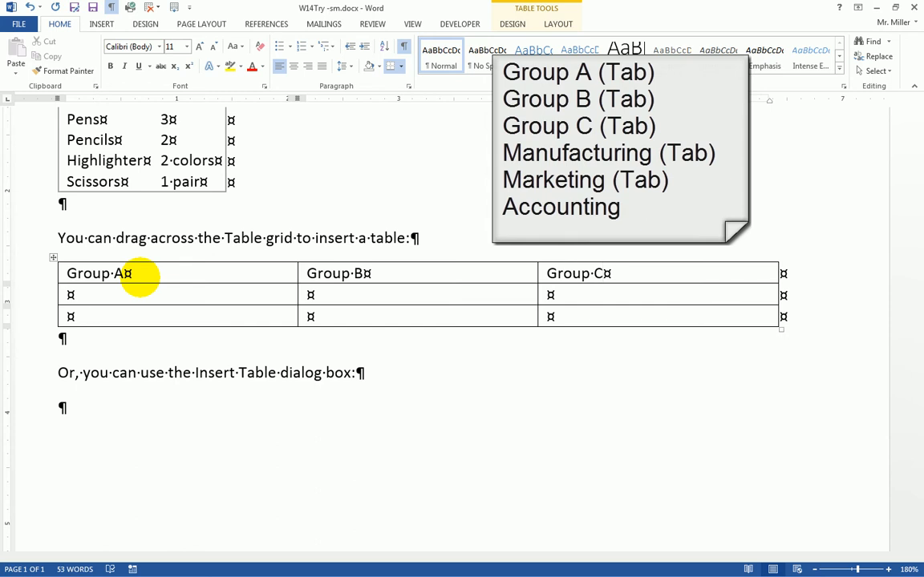
Fill the table's second row with Manufacturing, Marketing and Accounting
key("Tab")
type("Manufac")
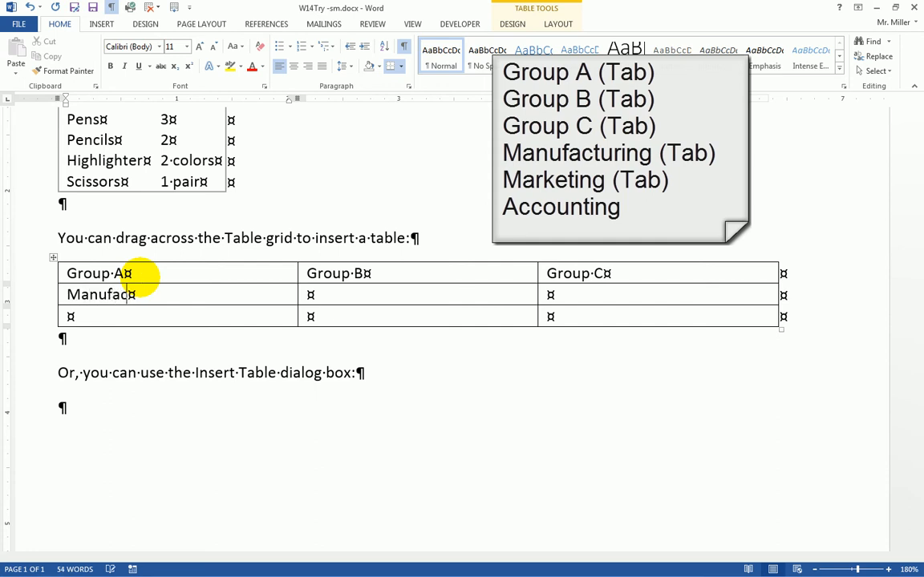
type("turing")
key("Tab")
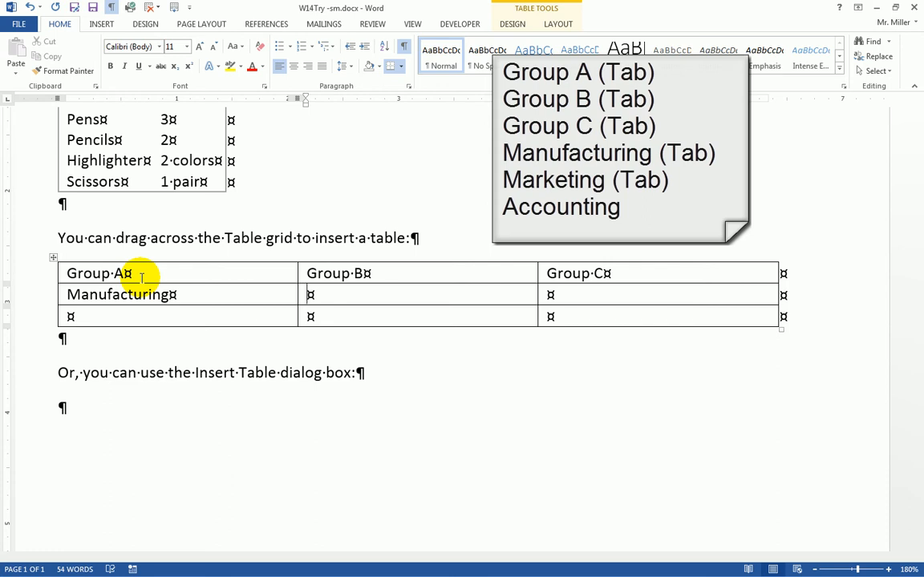
type("Marketing")
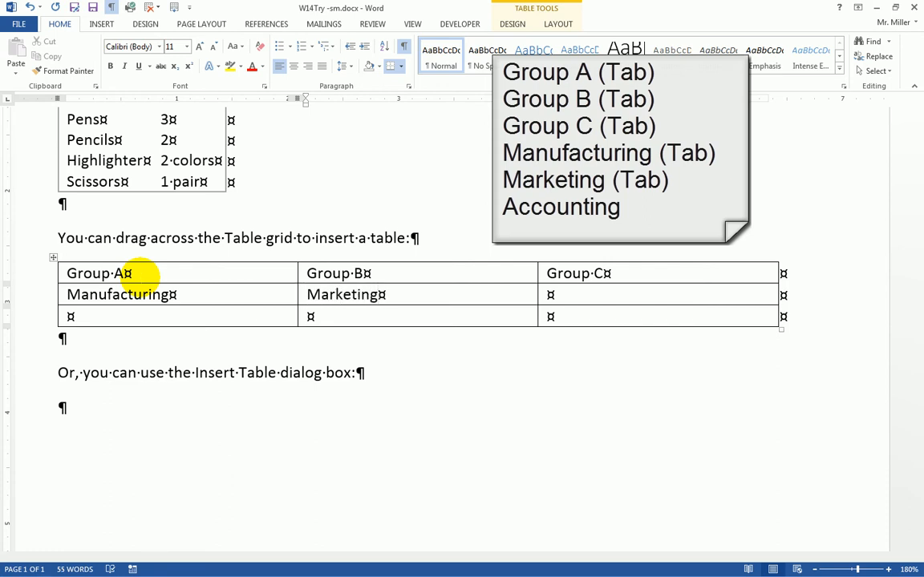
key("Tab")
type("Accounting")
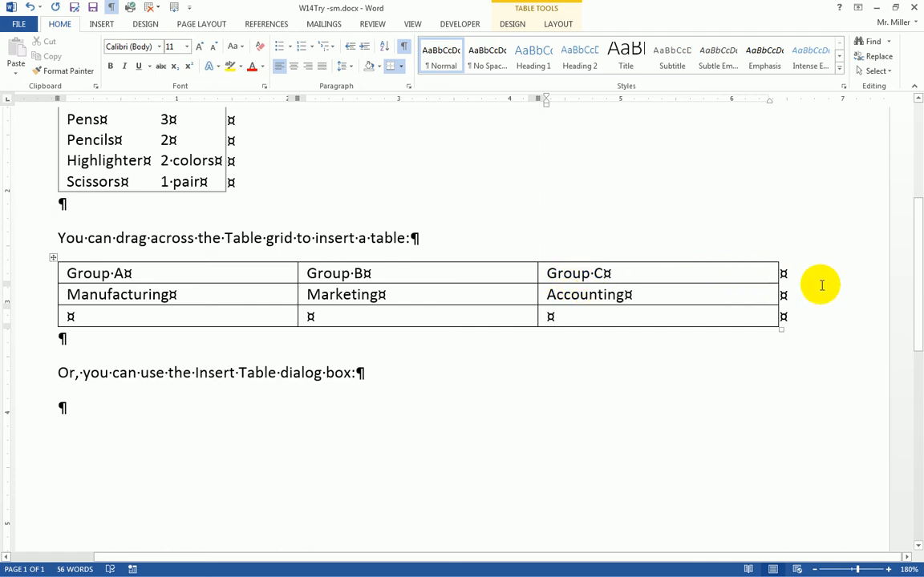
Insert a new column to the right of the Group C column
left_click(639, 278)
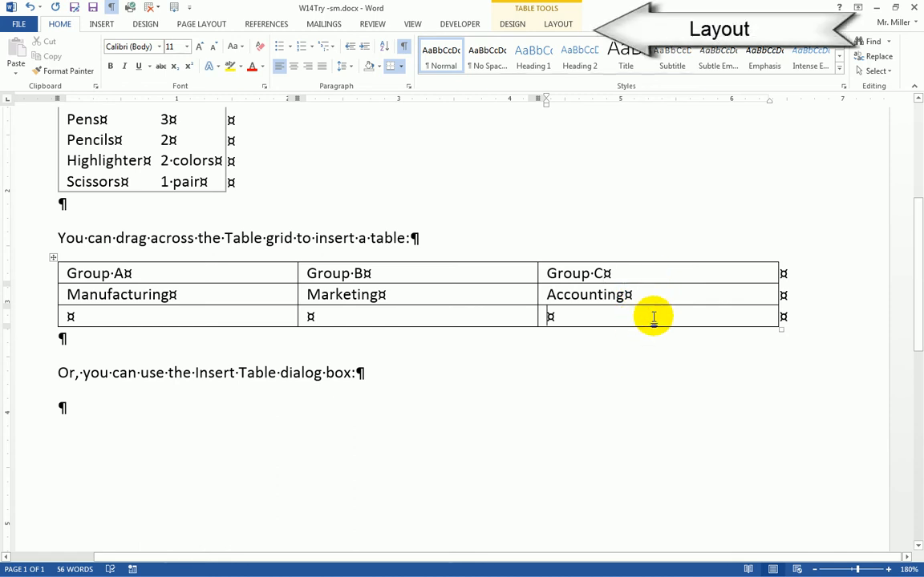
left_click(561, 25)
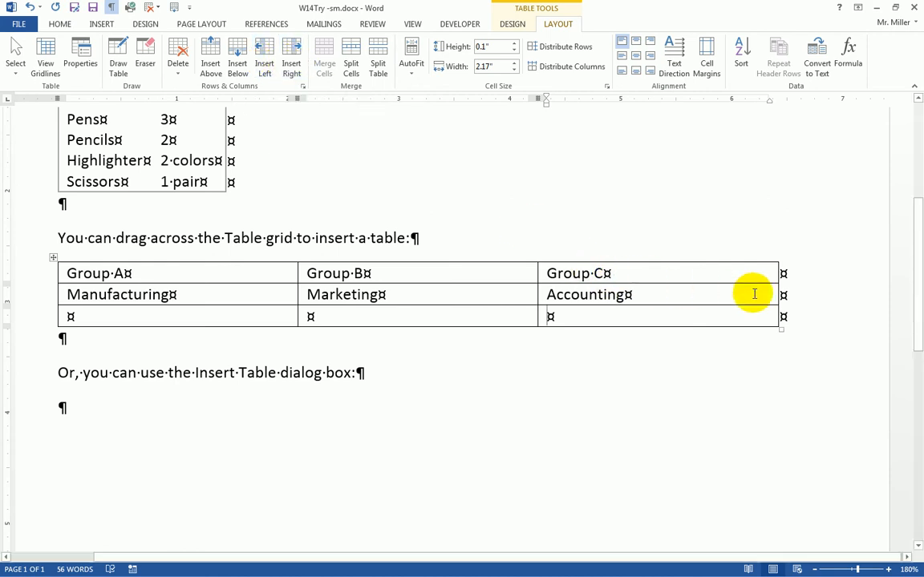
left_click(290, 70)
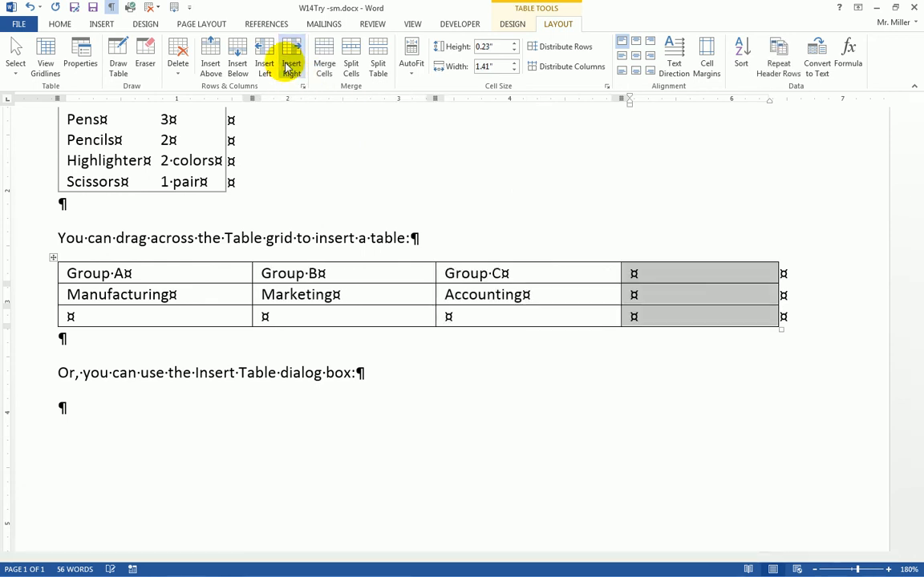
Enter Group D in the first row and Sales in the second row of the new fourth column
left_click(667, 276)
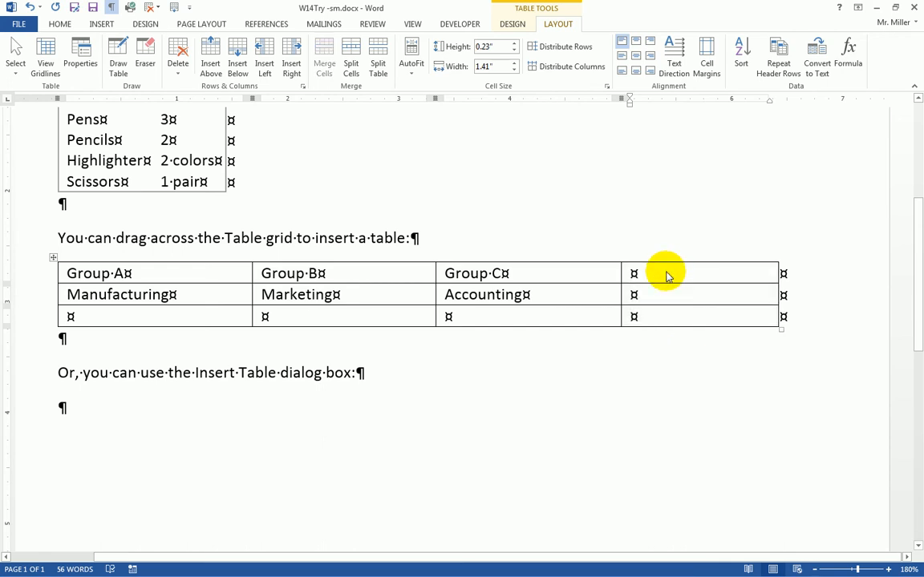
type("Grou")
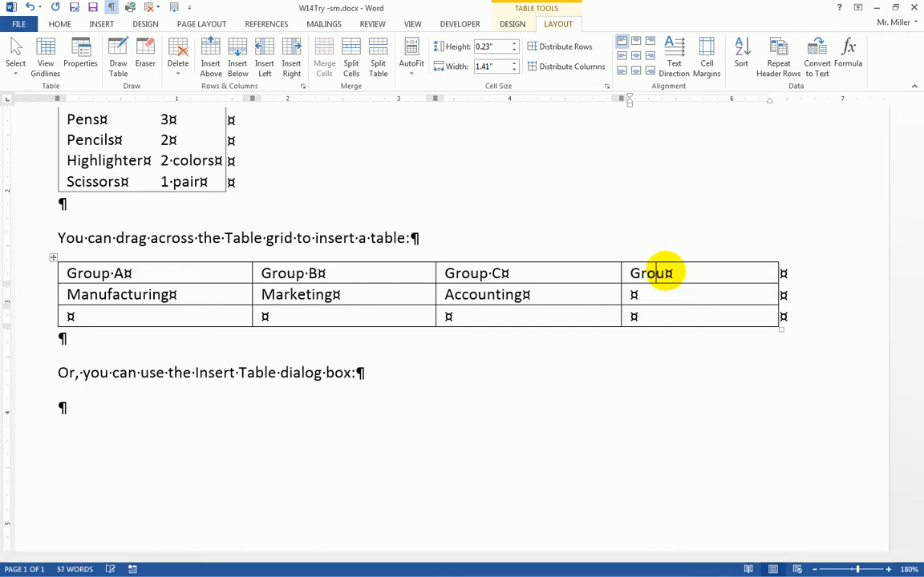
type("p D")
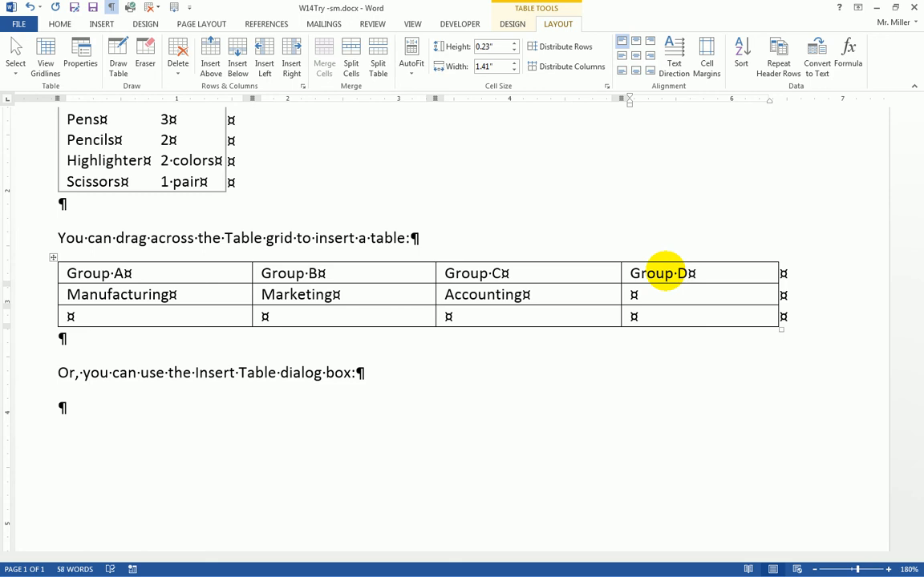
left_click(693, 293)
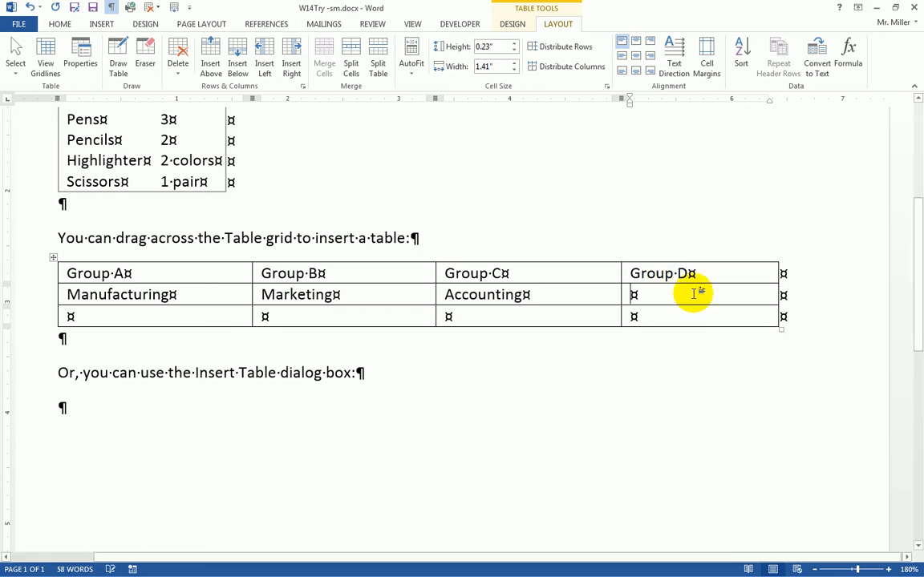
type("Sales")
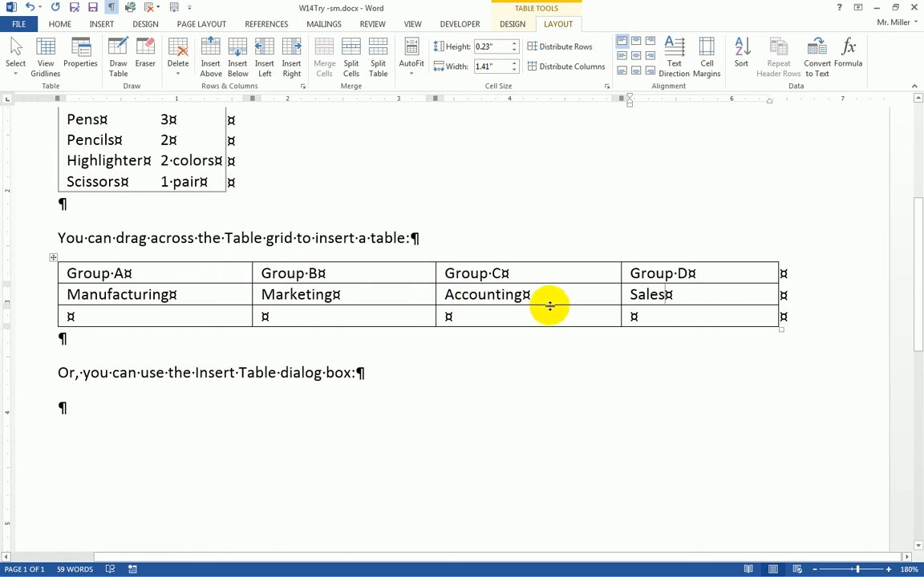
Apply the List Table 2 - Accent 1 table style to the groups table
left_click(512, 25)
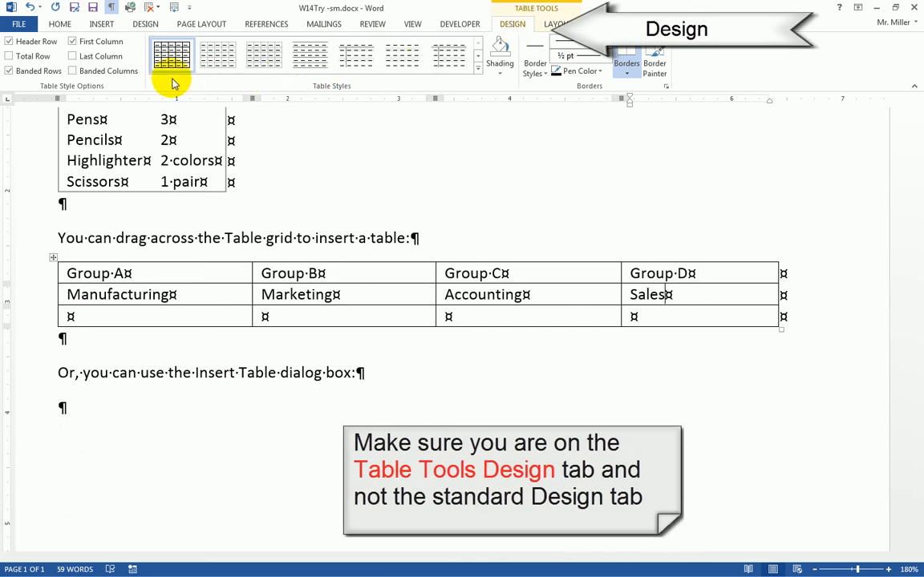
left_click(478, 67)
mouse_move(478, 67)
left_mouse_down()
mouse_move(480, 245)
mouse_move(458, 78)
mouse_move(469, 81)
left_mouse_up()
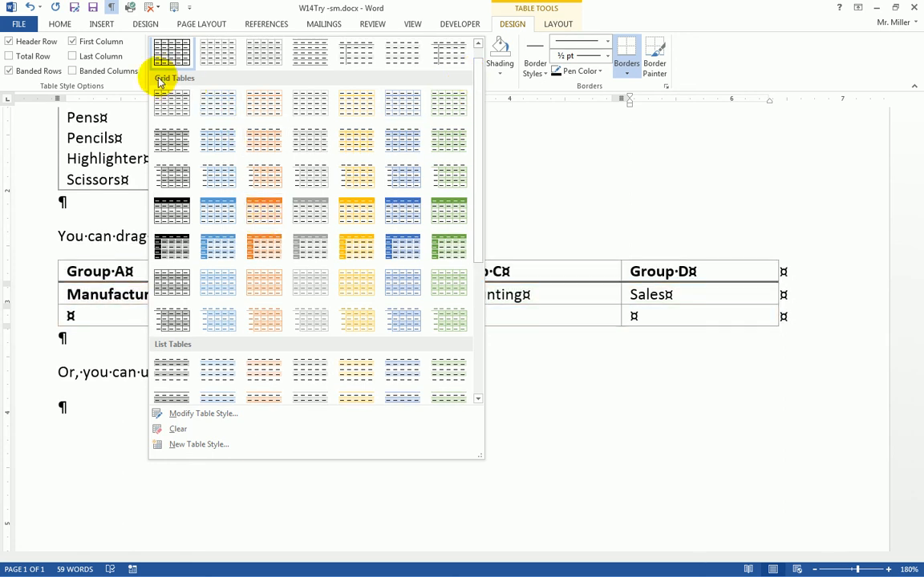
left_click_drag(480, 148, 484, 133)
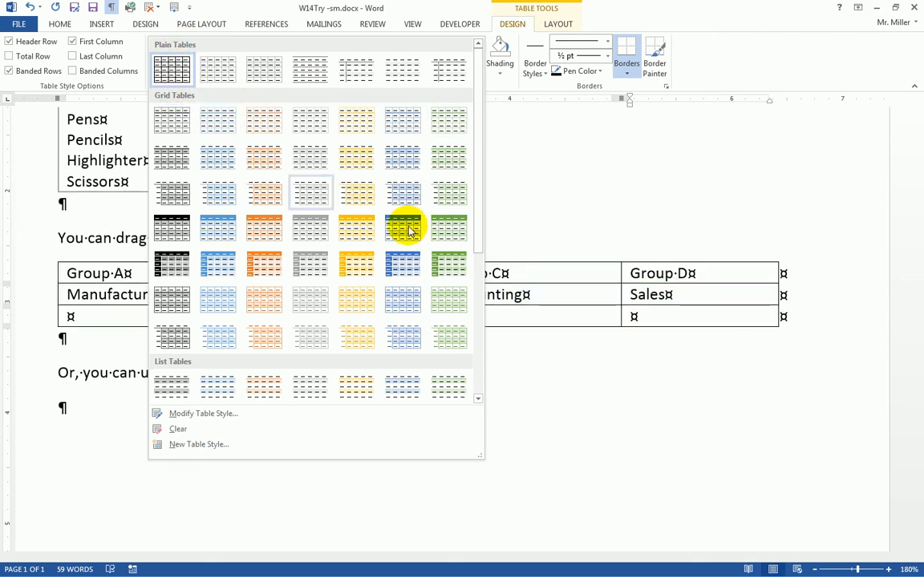
left_click_drag(479, 190, 484, 335)
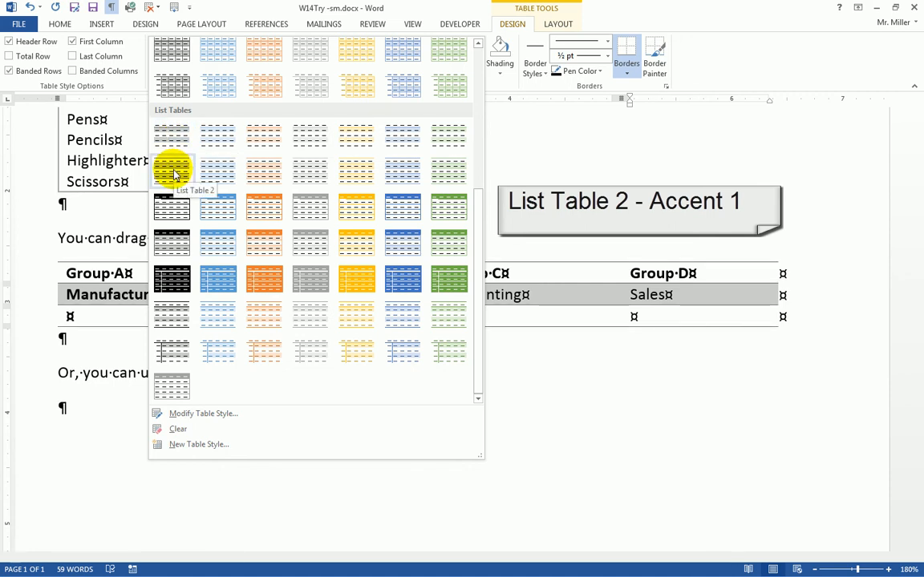
left_click(222, 175)
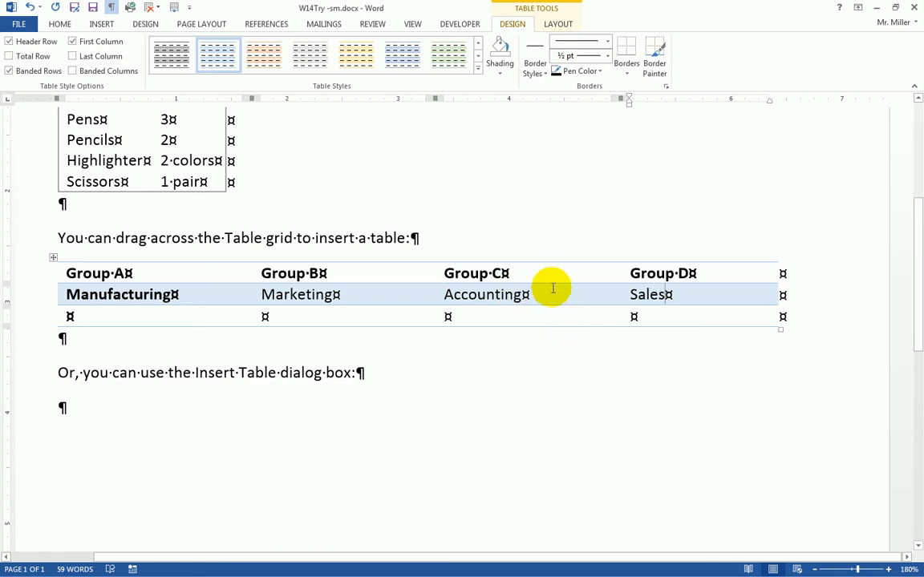
Toggle the groups table's Header Row and First Column style options off and back on
left_click(561, 26)
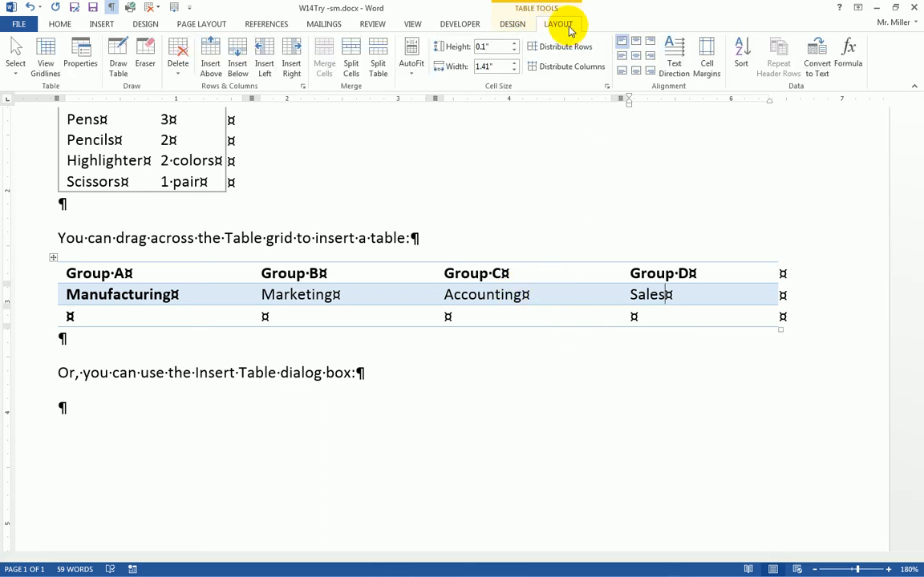
left_click(513, 25)
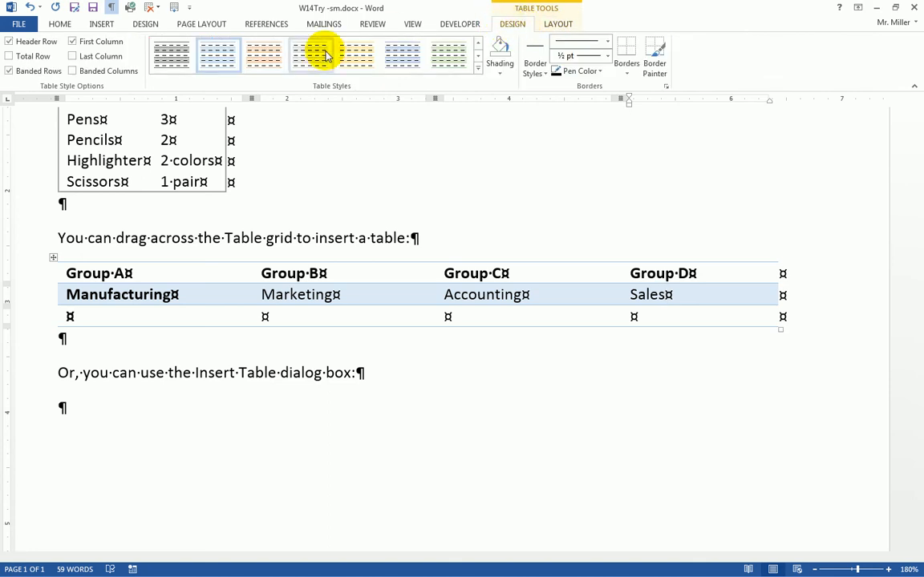
left_click(9, 42)
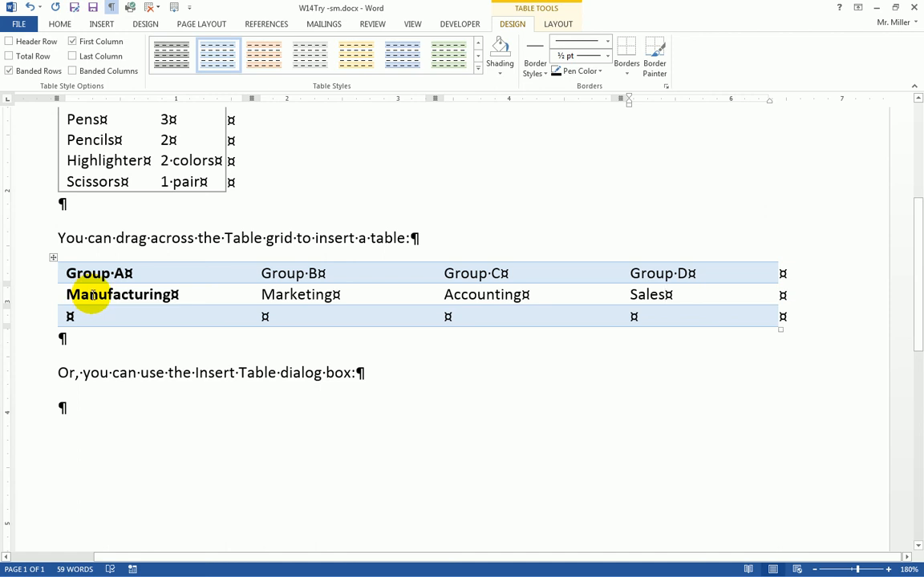
left_click(73, 43)
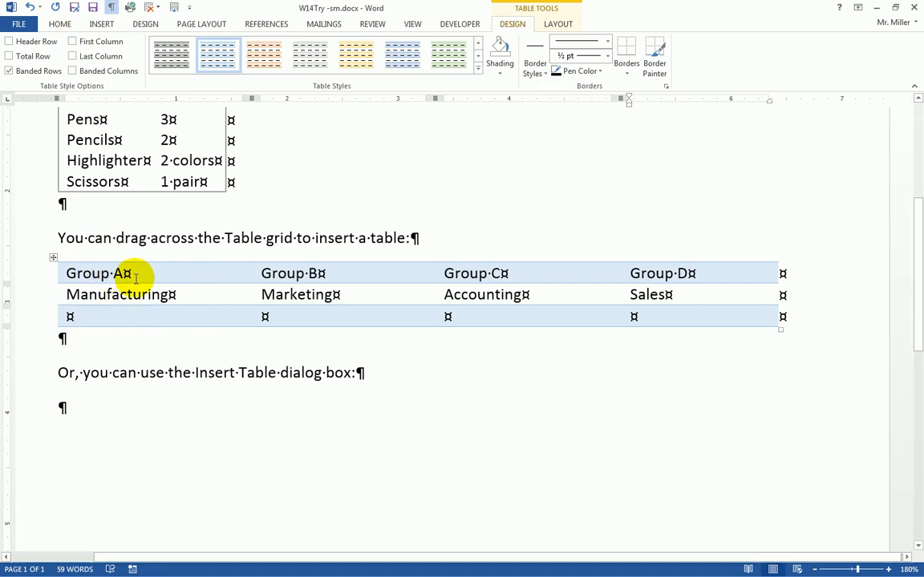
left_click(9, 43)
left_click(72, 42)
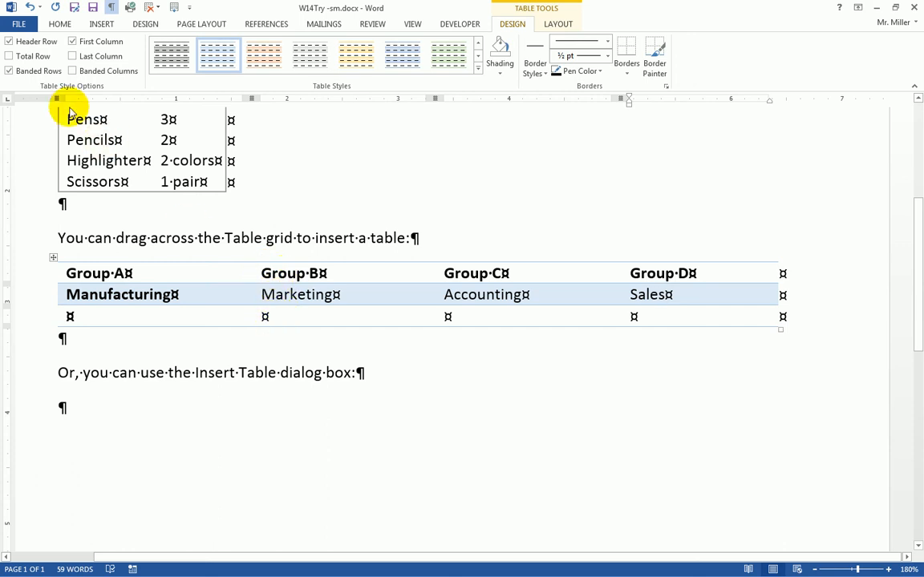
Swap the table's Banded Rows option for Banded Columns and restore the row banding
left_click(9, 73)
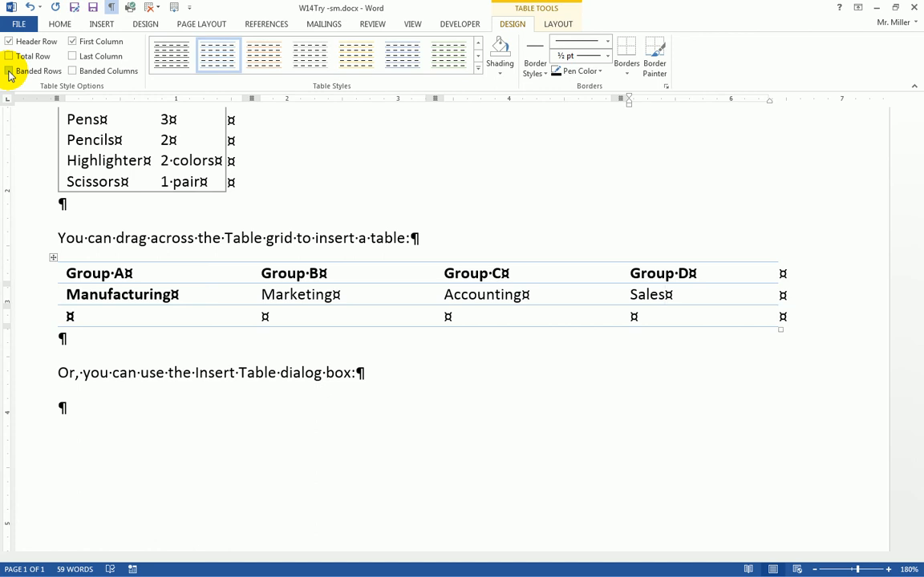
left_click(72, 72)
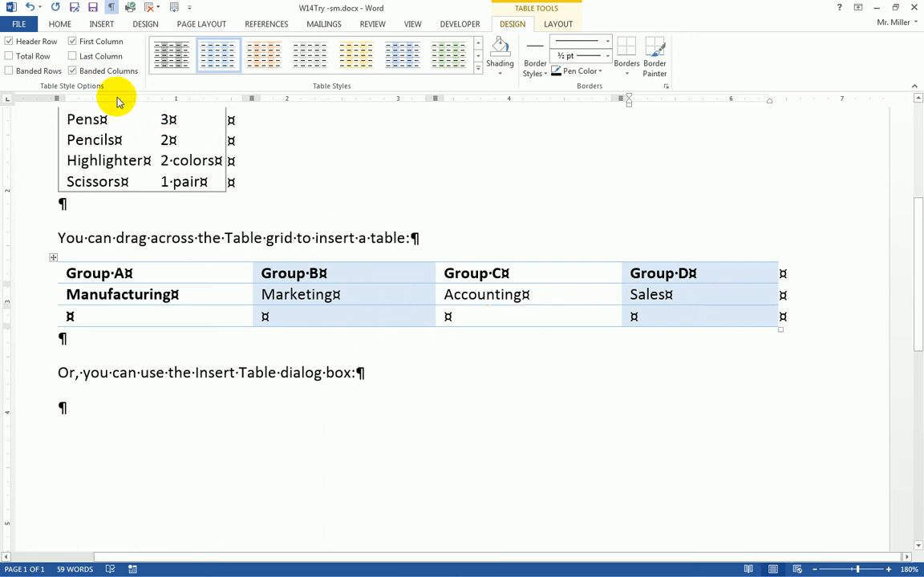
left_click(72, 71)
left_click(8, 71)
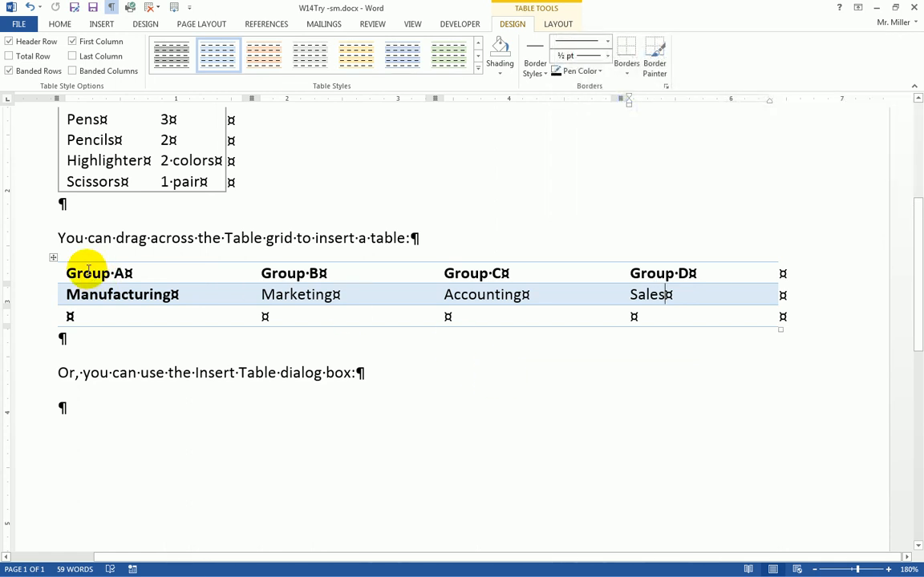
Set the table's header row text to font size 14, remove its bold formatting and deselect the row
left_click(23, 274)
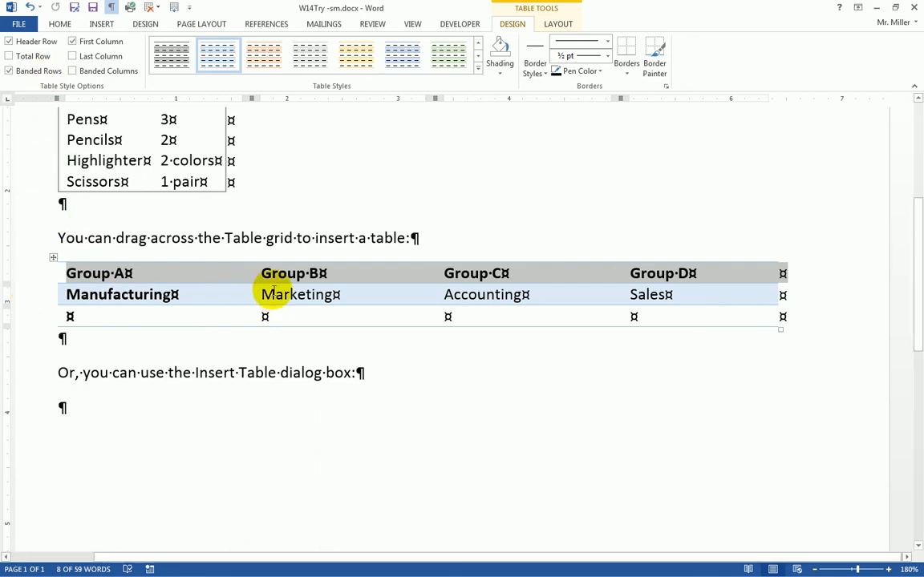
left_click(60, 25)
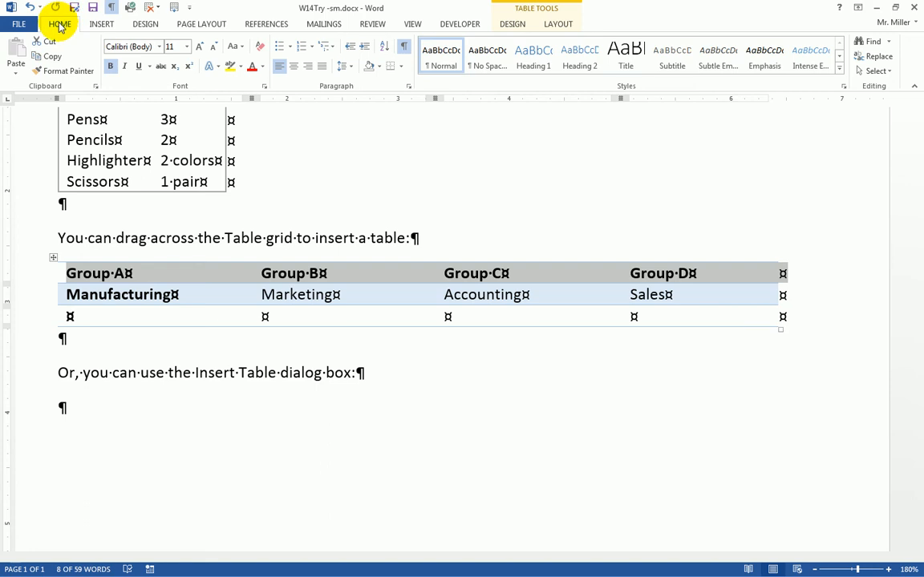
left_click(187, 48)
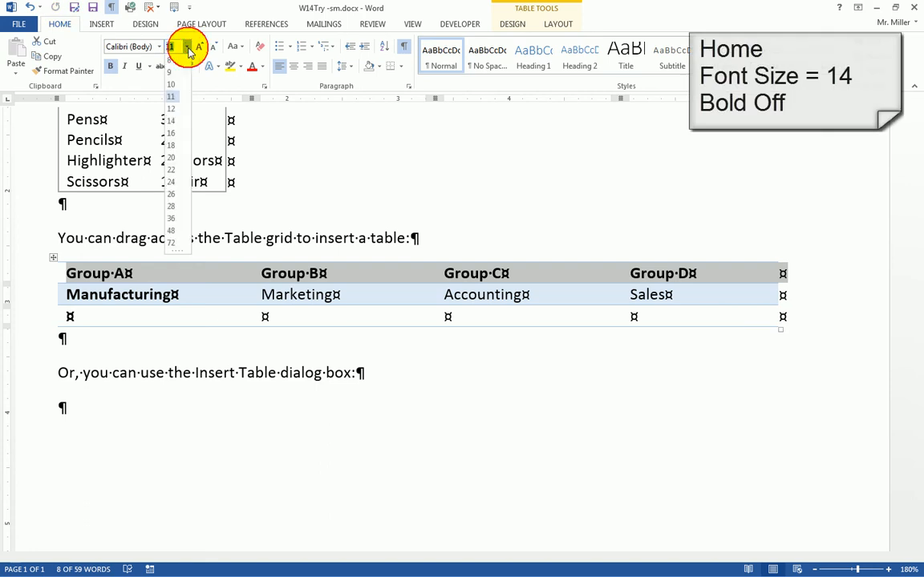
left_click(173, 123)
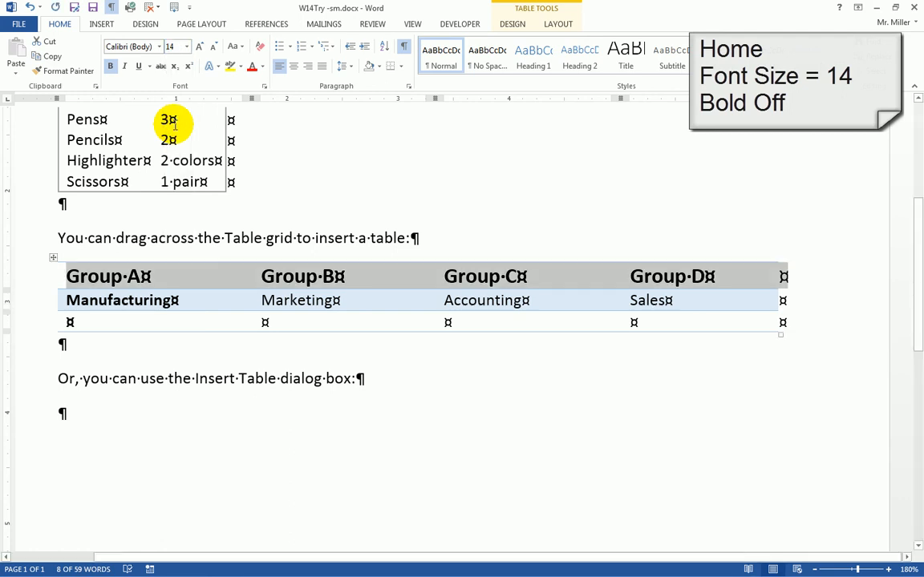
left_click(112, 67)
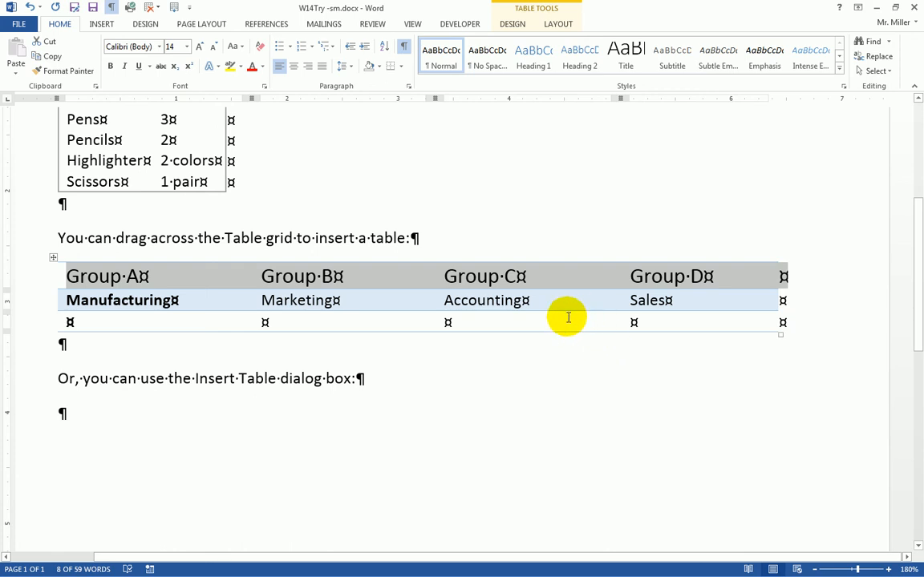
left_click(207, 297)
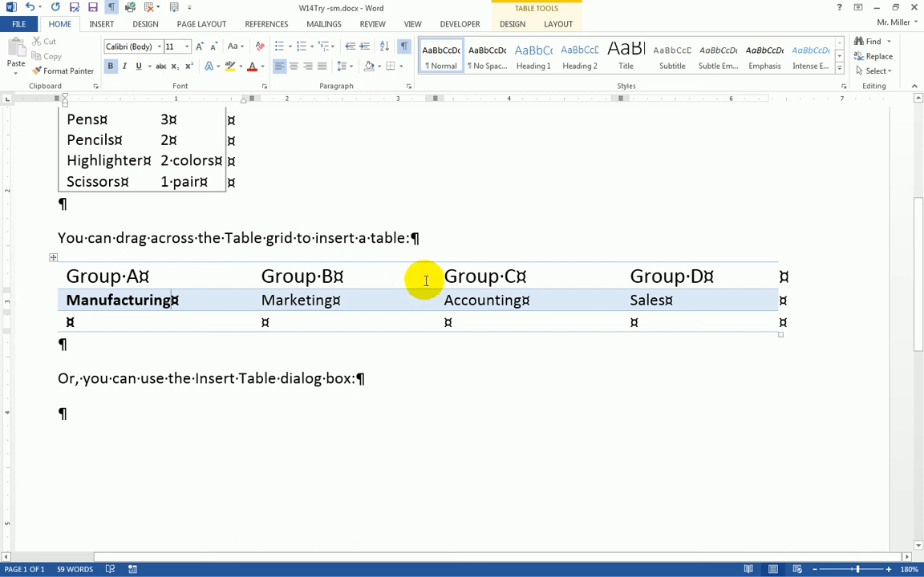
Turn on the display of table gridlines and delete the Group D column from the groups table
left_click(558, 25)
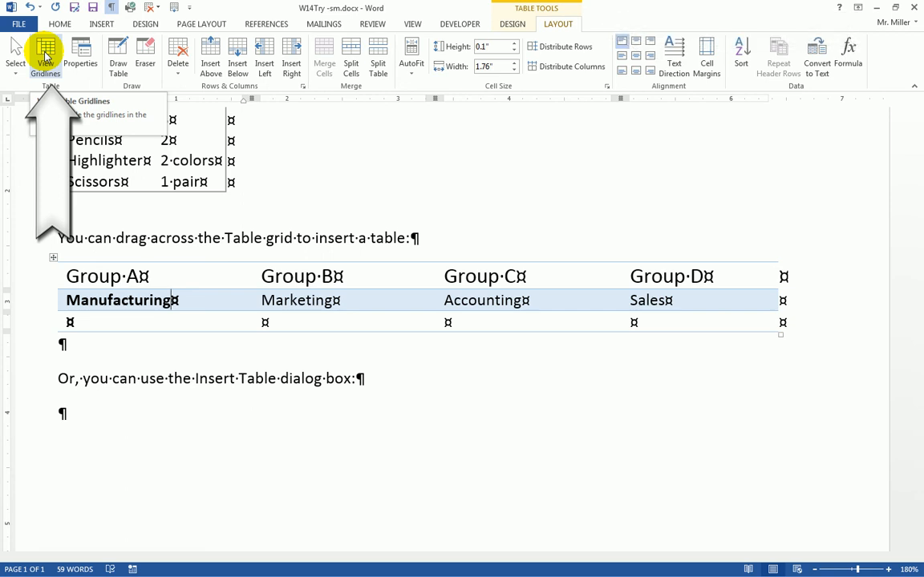
left_click(45, 54)
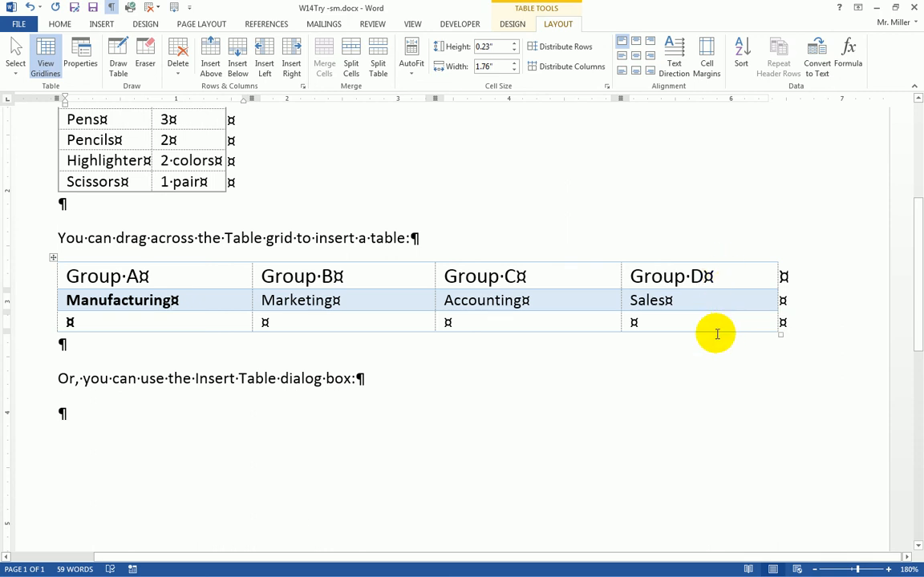
left_click(711, 272)
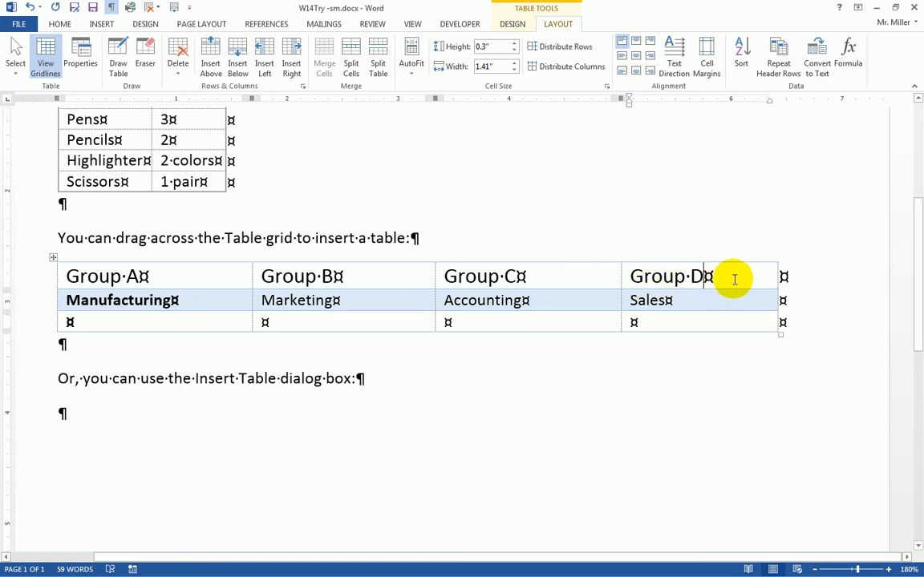
left_click(719, 299)
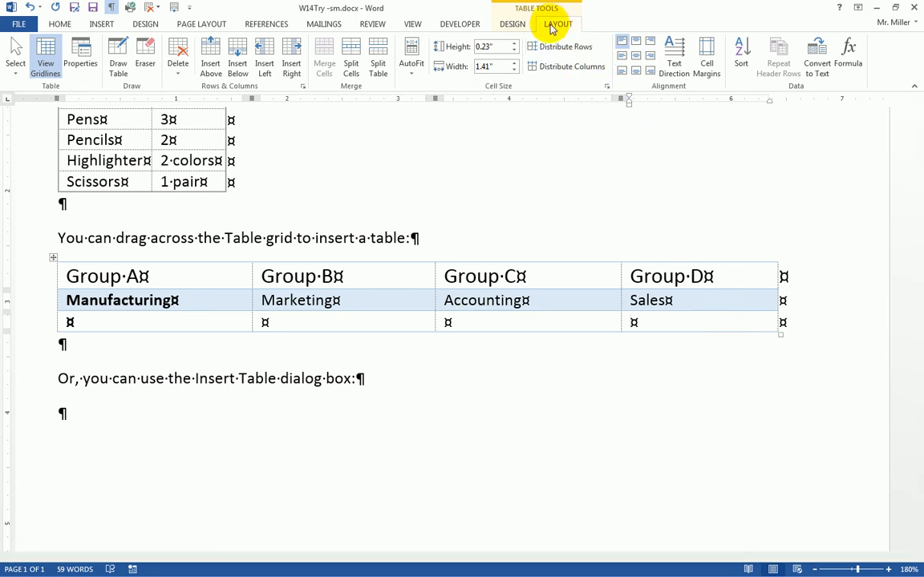
left_click(177, 73)
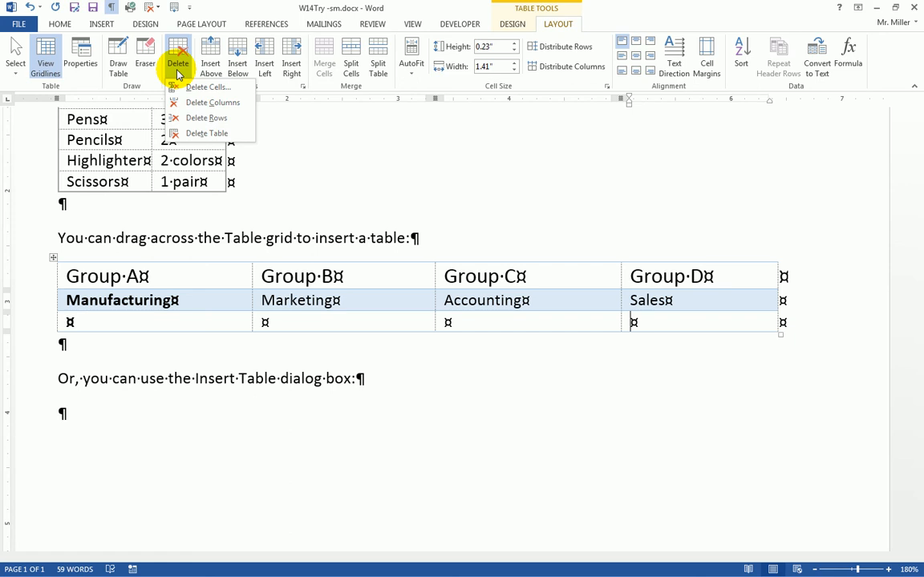
left_click(199, 104)
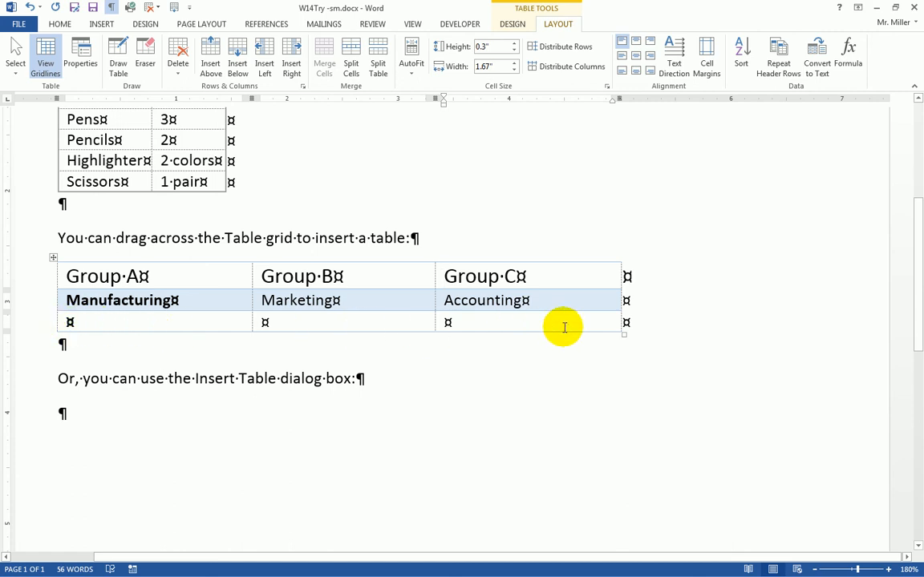
Delete the empty row at the bottom of the groups table and save the document
left_click(73, 322)
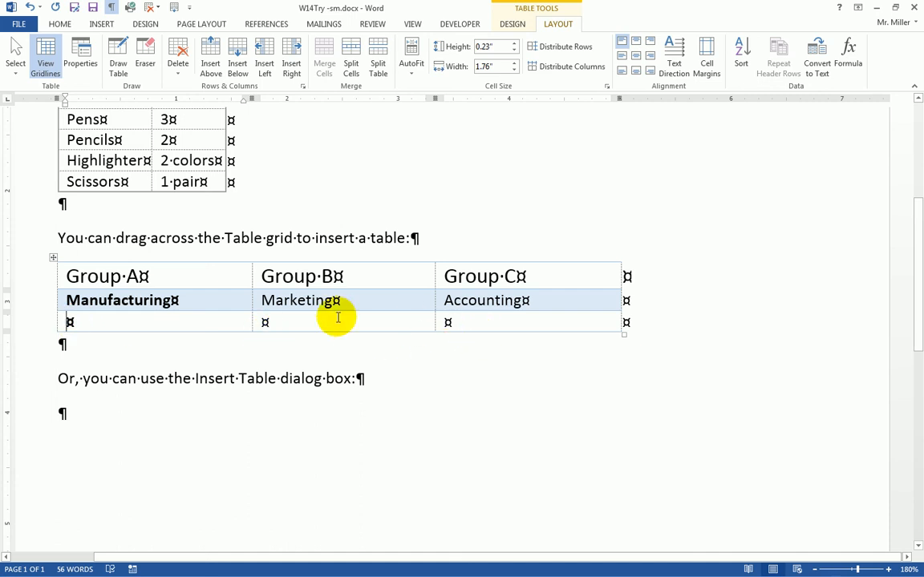
left_click(179, 66)
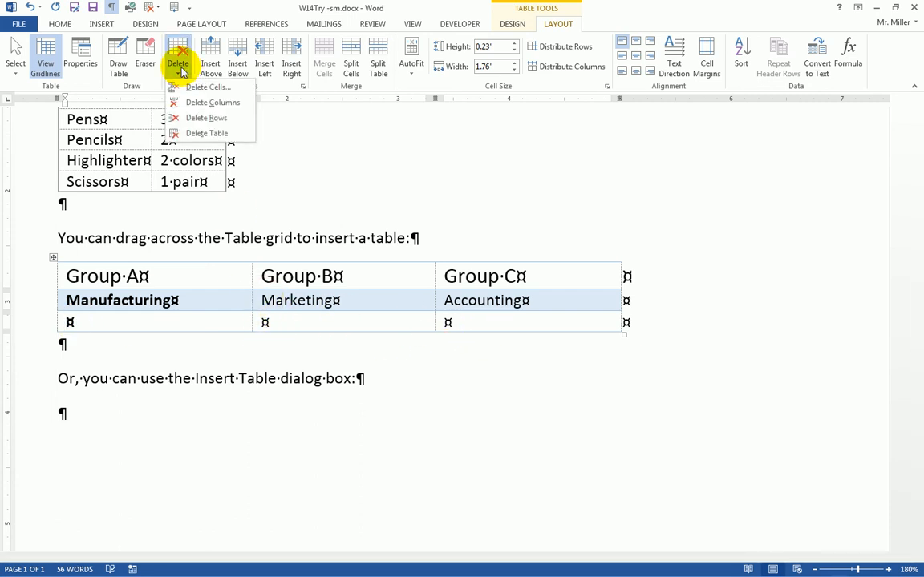
left_click(206, 125)
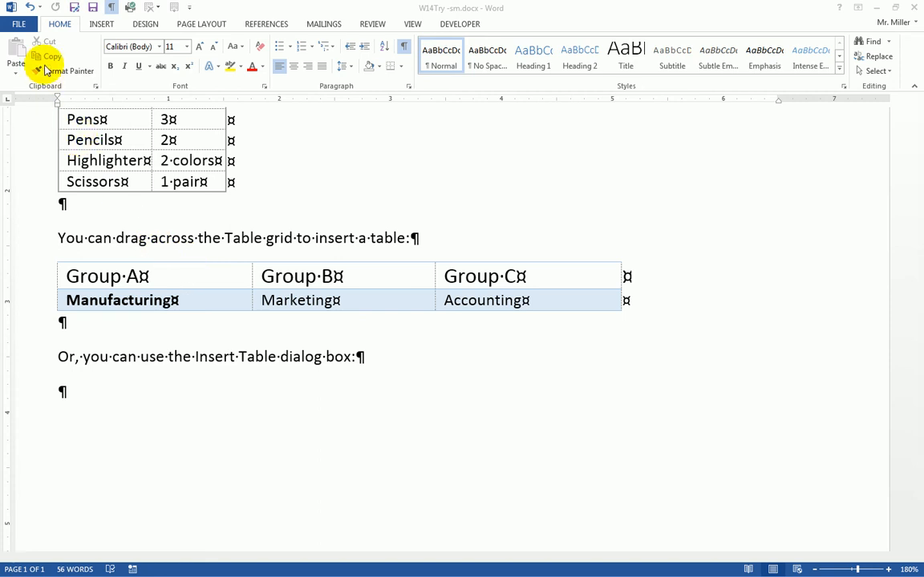
left_click(93, 9)
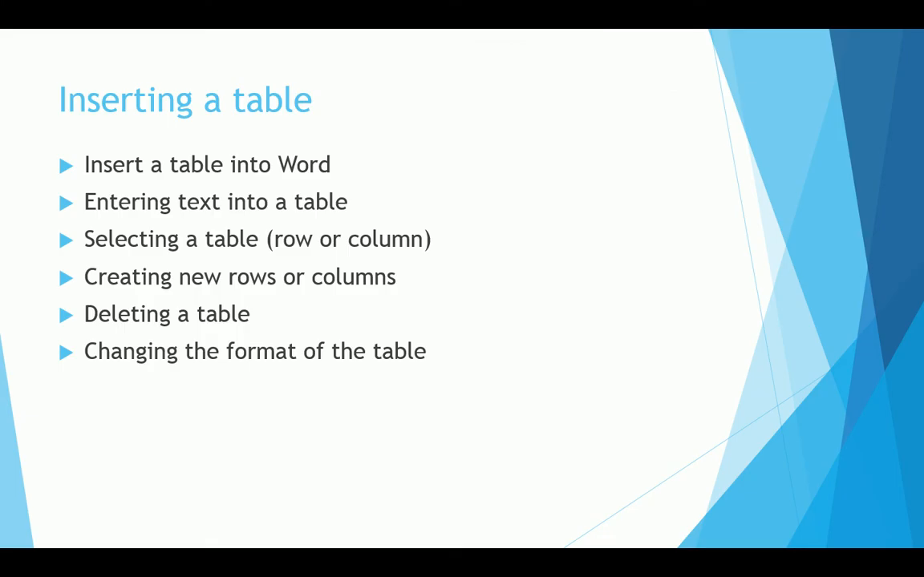
left_click(680, 315)
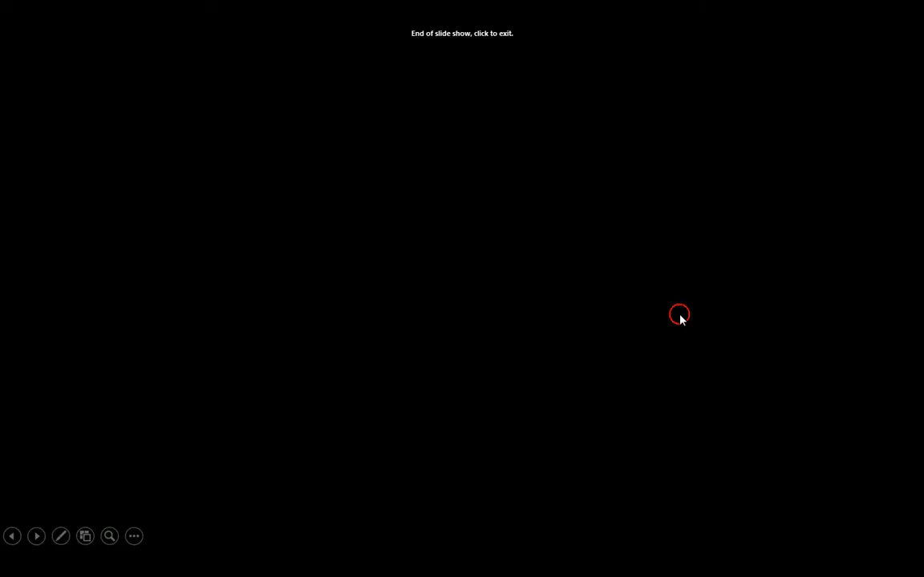
key("Left")
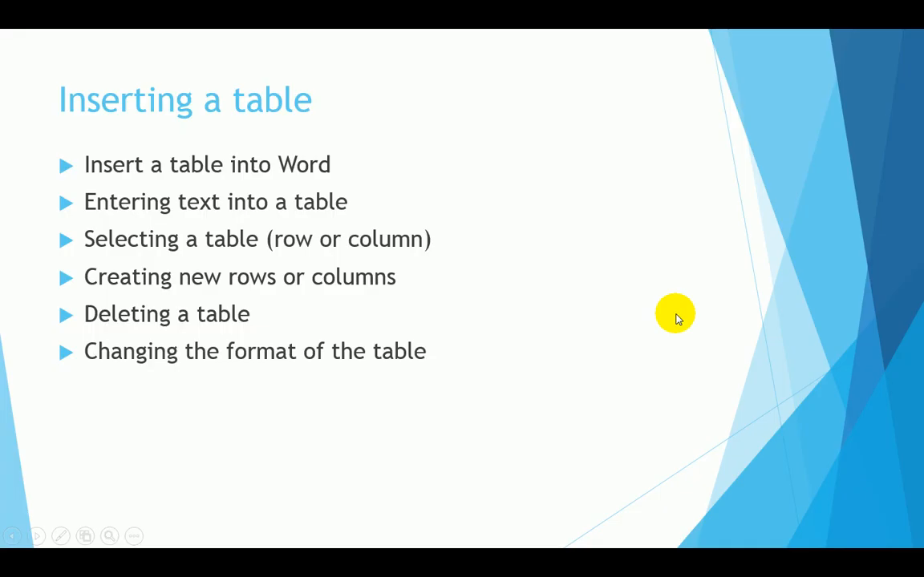